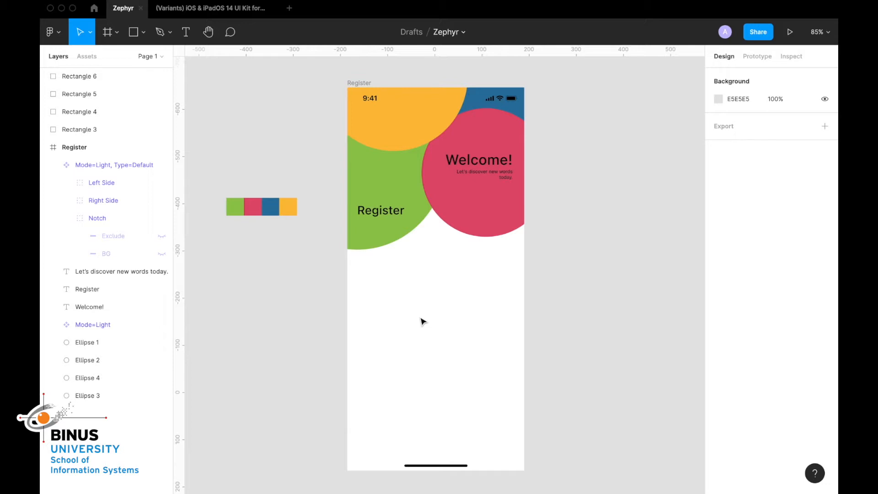
Draw a wide rectangle about 298 by 31 in the white area of the Register frame, below the coloured circles
{"action": "scroll", "coordinate": [421, 321], "scroll_direction": "up", "scroll_amount": 5}
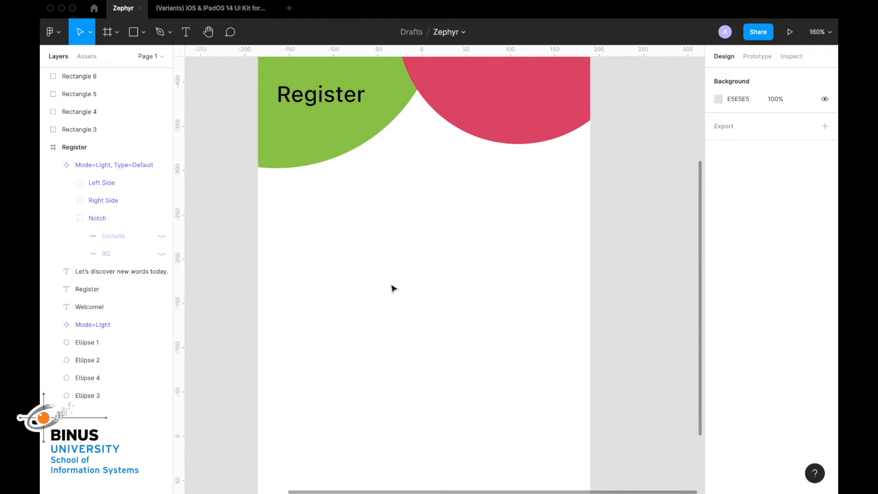
{"action": "key", "text": "r"}
{"action": "mouse_move", "coordinate": [294, 261]}
{"action": "left_mouse_down"}
{"action": "mouse_move", "coordinate": [548, 277]}
{"action": "mouse_move", "coordinate": [558, 289]}
{"action": "mouse_move", "coordinate": [517, 276]}
{"action": "left_mouse_up"}
Round the new rectangle's corners to a radius of 5
{"action": "scroll", "coordinate": [323, 306], "scroll_direction": "up", "scroll_amount": 8}
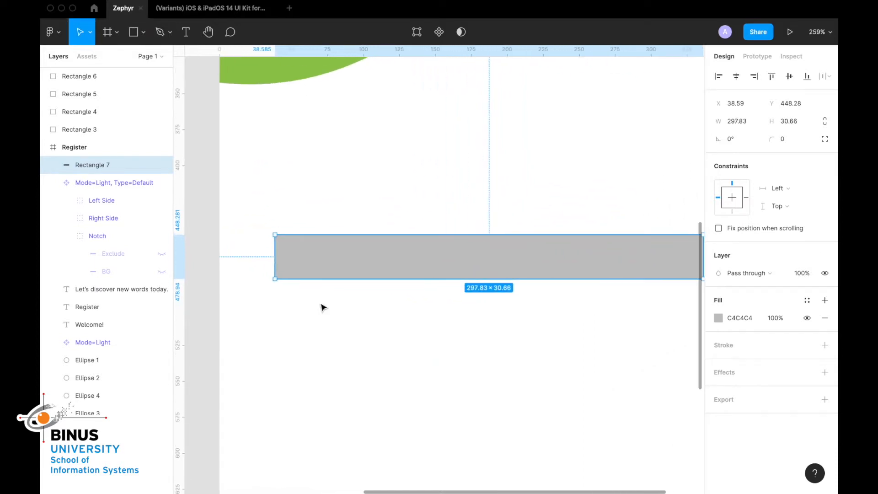
{"action": "scroll", "coordinate": [244, 286], "scroll_direction": "left", "scroll_amount": 3}
{"action": "scroll", "coordinate": [244, 284], "scroll_direction": "up", "scroll_amount": 3}
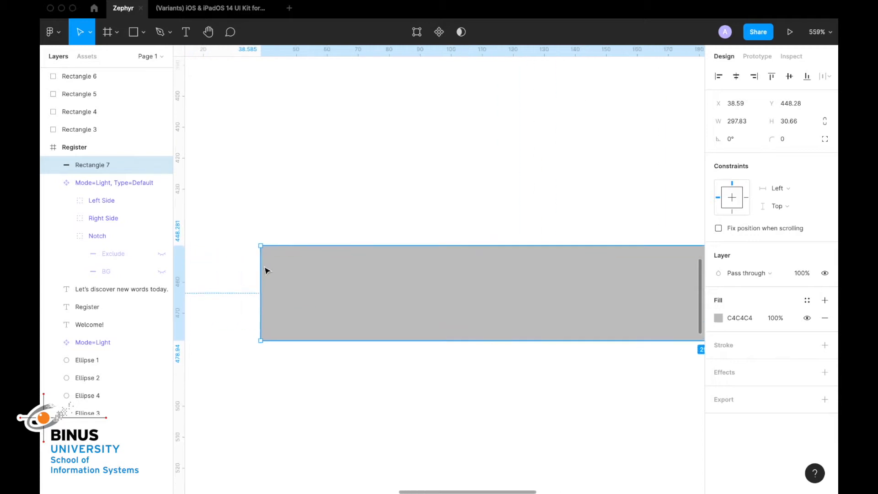
{"action": "left_click_drag", "start_coordinate": [268, 254], "coordinate": [276, 261]}
{"action": "scroll", "coordinate": [421, 370], "scroll_direction": "down", "scroll_amount": 4}
{"action": "scroll", "coordinate": [420, 372], "scroll_direction": "right", "scroll_amount": 2}
{"action": "scroll", "coordinate": [468, 297], "scroll_direction": "left", "scroll_amount": 1}
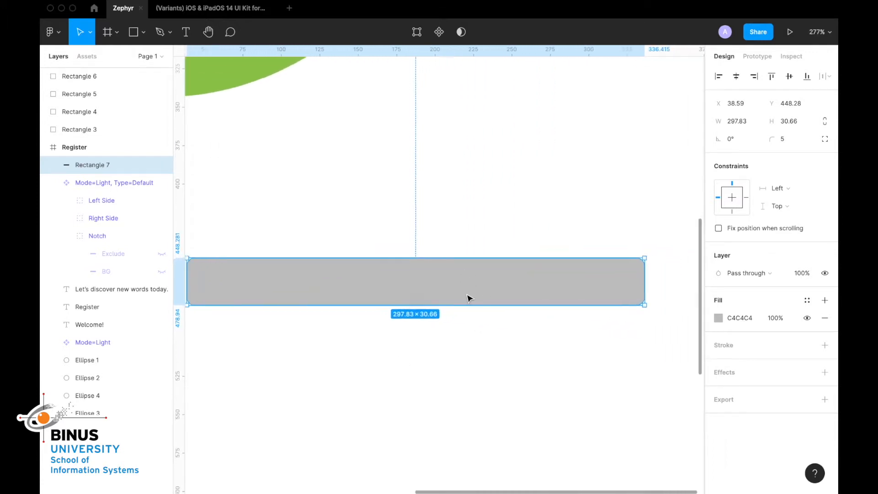
Set the rounded rectangle's fill colour to white, FFFFFF
{"action": "left_click", "coordinate": [717, 319]}
{"action": "left_click_drag", "start_coordinate": [623, 284], "coordinate": [565, 214]}
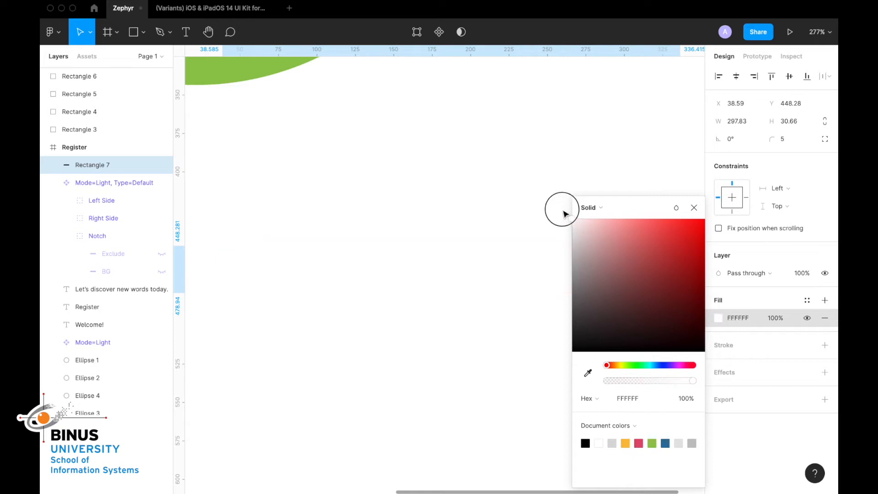
{"action": "left_click", "coordinate": [515, 315]}
{"action": "left_click", "coordinate": [515, 284]}
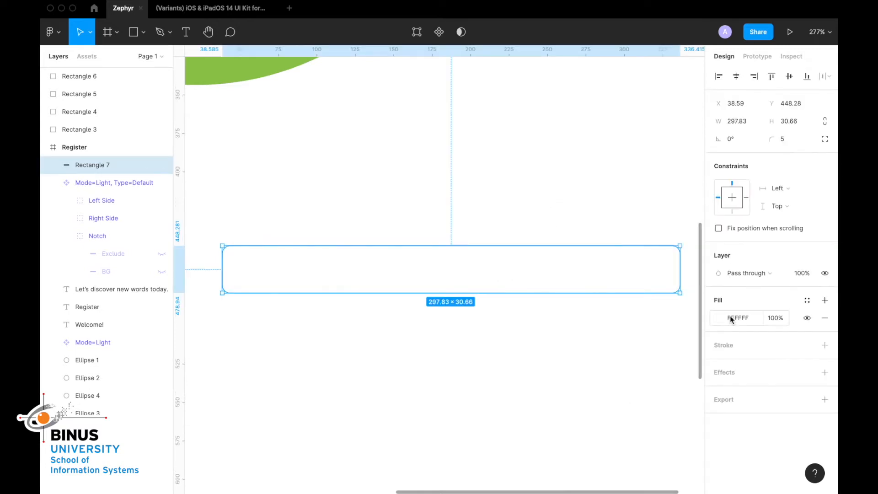
Add an inside stroke to the white rectangle with a weight of 0.5 and the grey colour 797979
{"action": "left_click", "coordinate": [830, 347]}
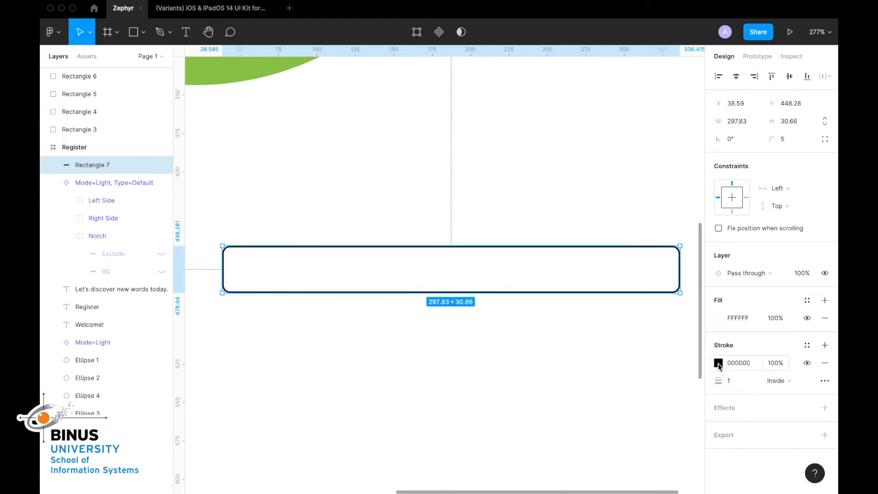
{"action": "left_click", "coordinate": [737, 384]}
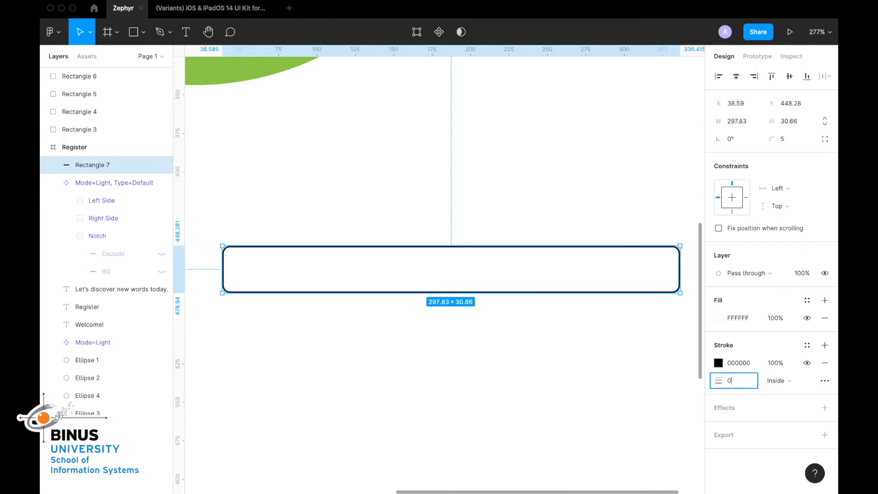
{"action": "type", "text": "0.5"}
{"action": "left_click", "coordinate": [718, 362]}
{"action": "mouse_move", "coordinate": [625, 298]}
{"action": "left_mouse_down"}
{"action": "mouse_move", "coordinate": [558, 281]}
{"action": "mouse_move", "coordinate": [559, 296]}
{"action": "left_mouse_up"}
{"action": "left_click", "coordinate": [694, 209]}
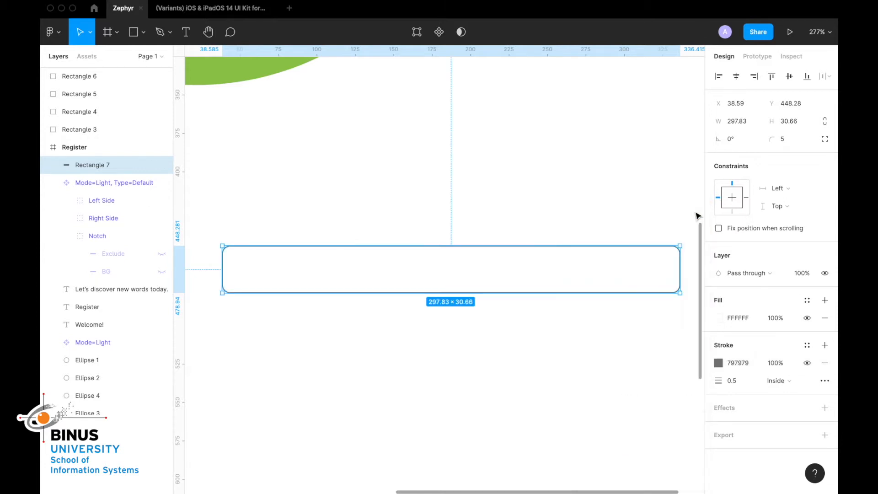
Add an inner shadow effect to the outlined rectangle and set its shadow opacity to 10%
{"action": "left_click", "coordinate": [607, 346]}
{"action": "key", "text": "super+z"}
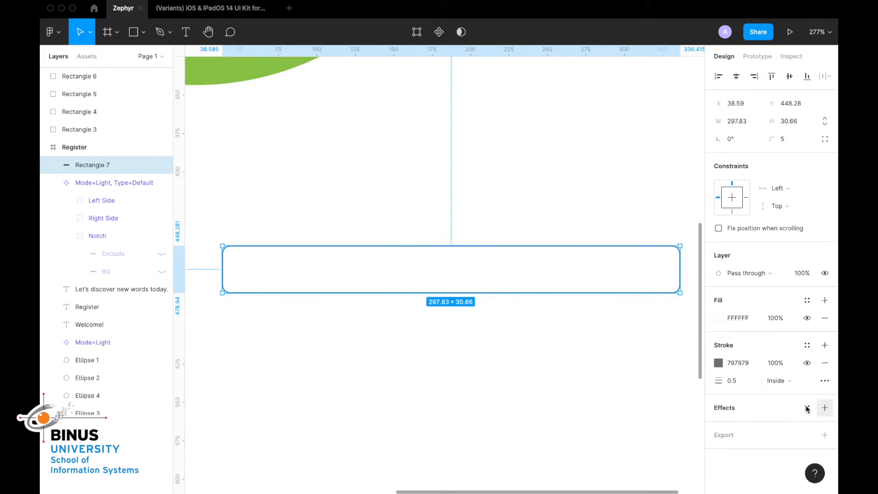
{"action": "left_click", "coordinate": [824, 408]}
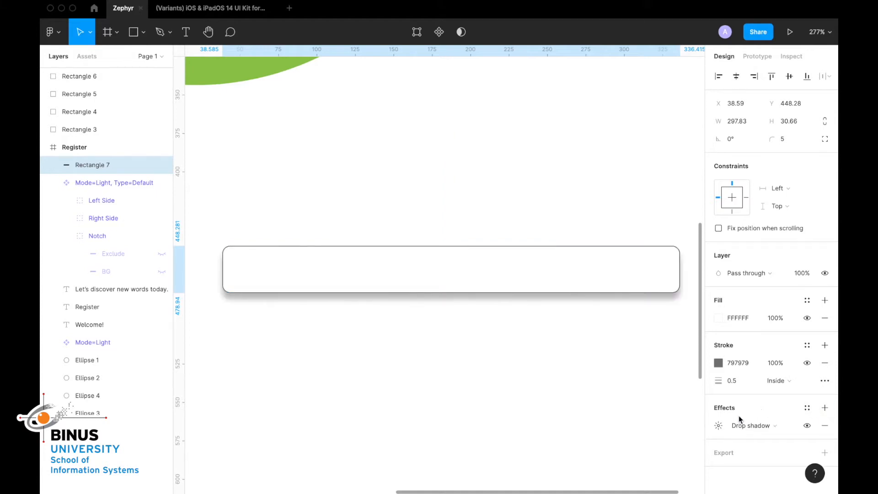
{"action": "left_click", "coordinate": [750, 425]}
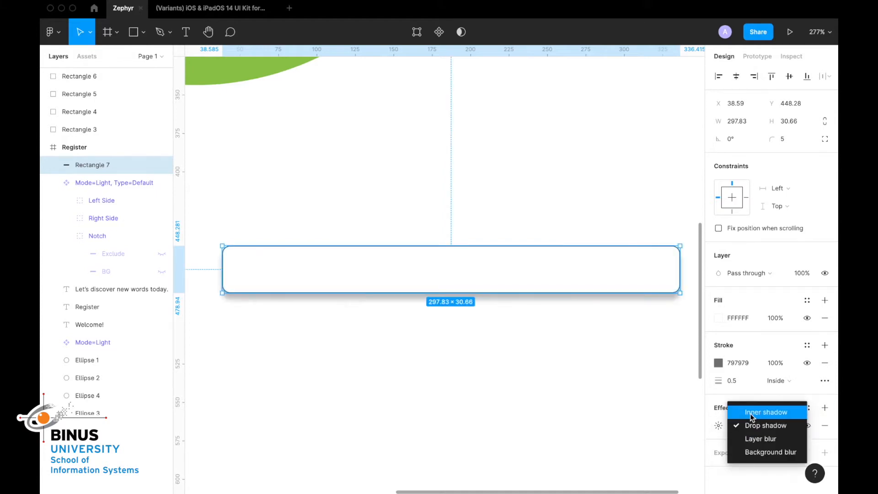
{"action": "left_click", "coordinate": [751, 413]}
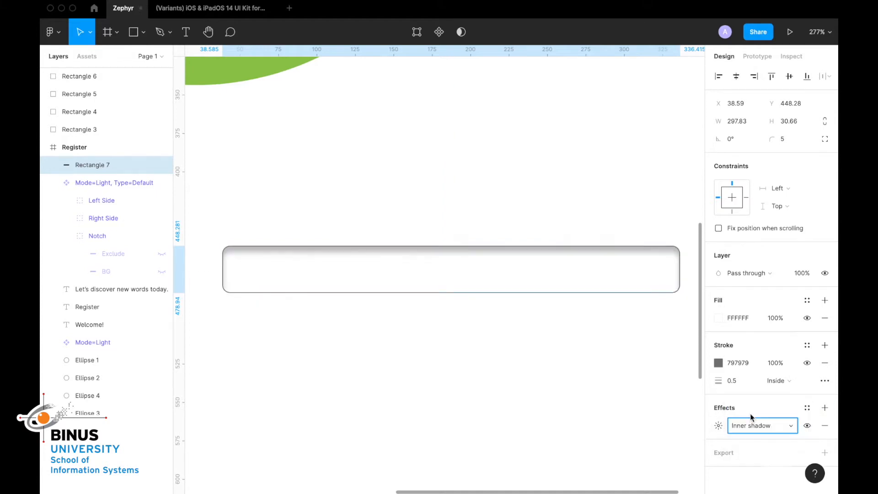
{"action": "left_click", "coordinate": [718, 426]}
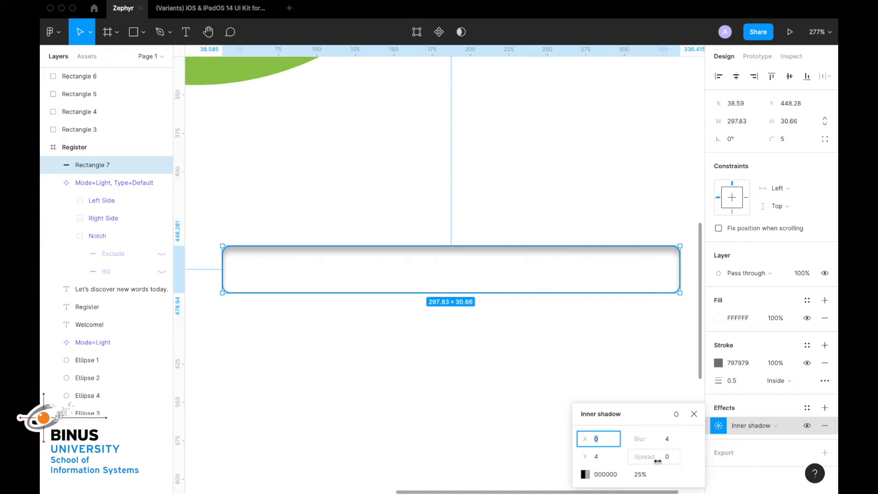
{"action": "left_click", "coordinate": [640, 476]}
{"action": "type", "text": "10"}
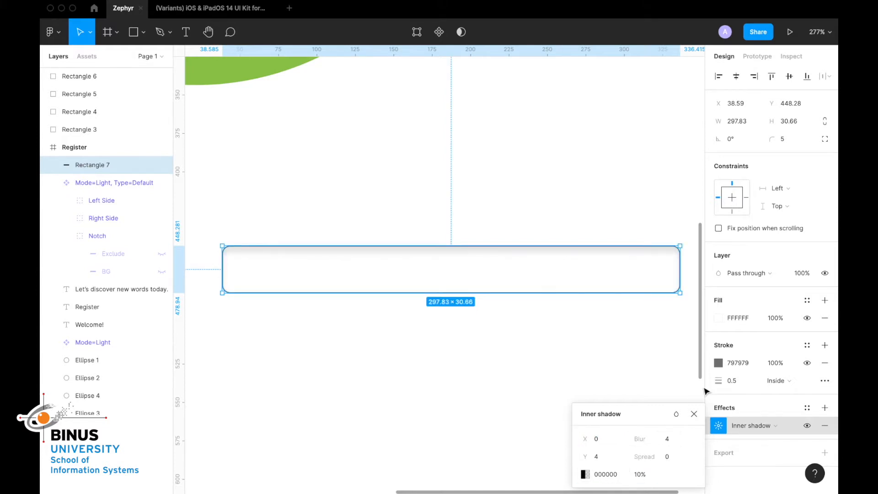
{"action": "left_click", "coordinate": [693, 414]}
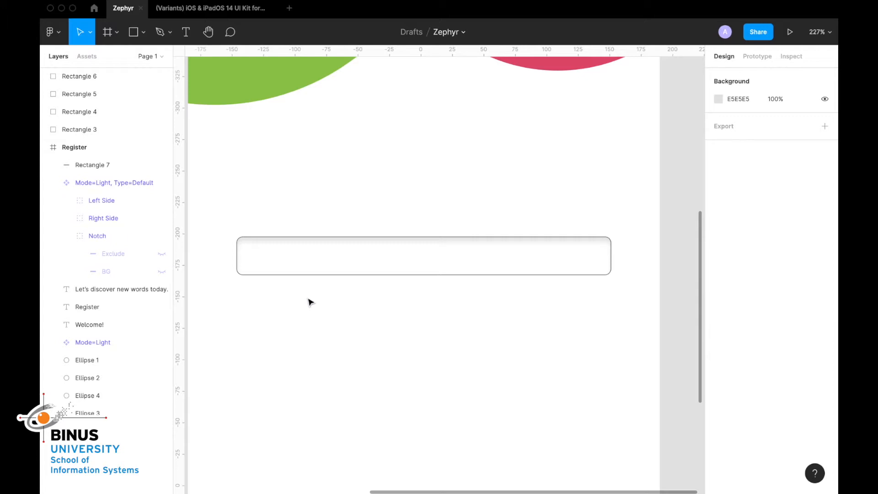
Add the text "Textfield" and place it inside the rounded rectangle near its left edge
{"action": "key", "text": "t"}
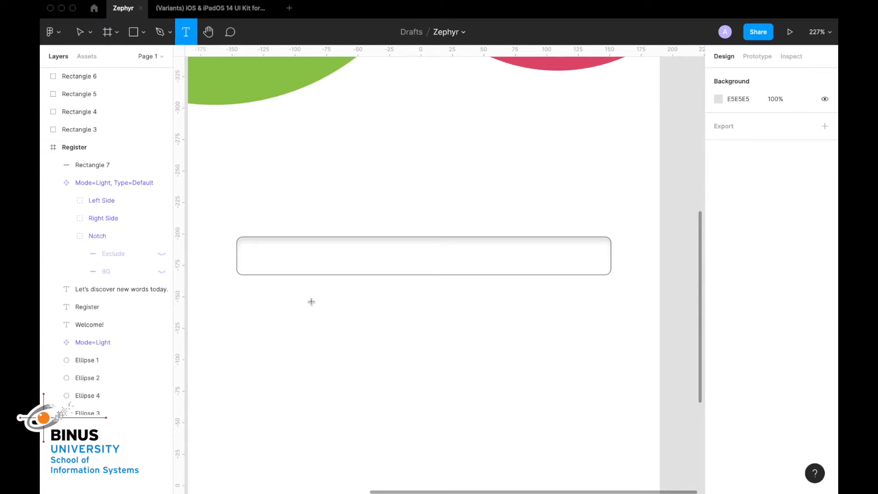
{"action": "left_click", "coordinate": [316, 323]}
{"action": "type", "text": "Textf"}
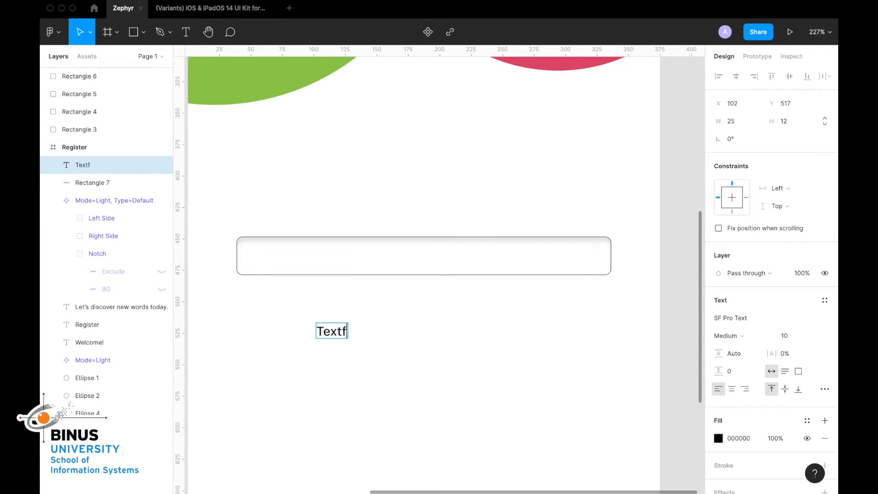
{"action": "type", "text": "ield"}
{"action": "key", "text": "Escape"}
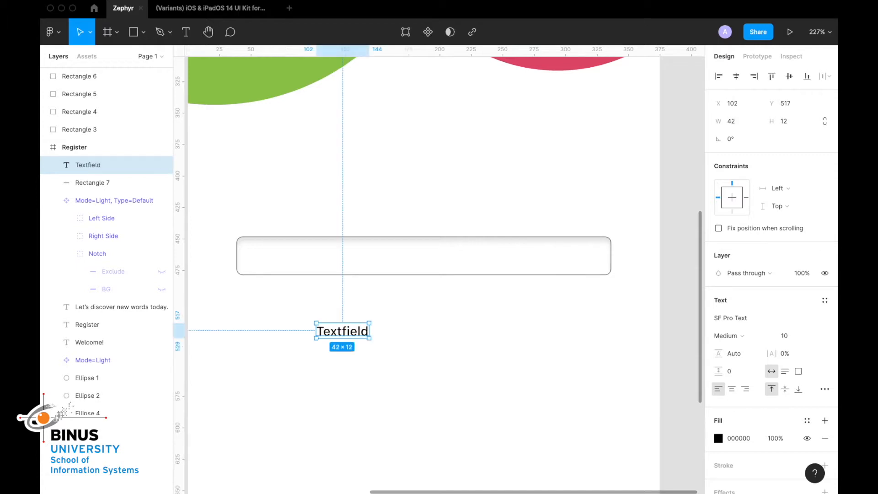
{"action": "left_click_drag", "start_coordinate": [355, 333], "coordinate": [286, 259]}
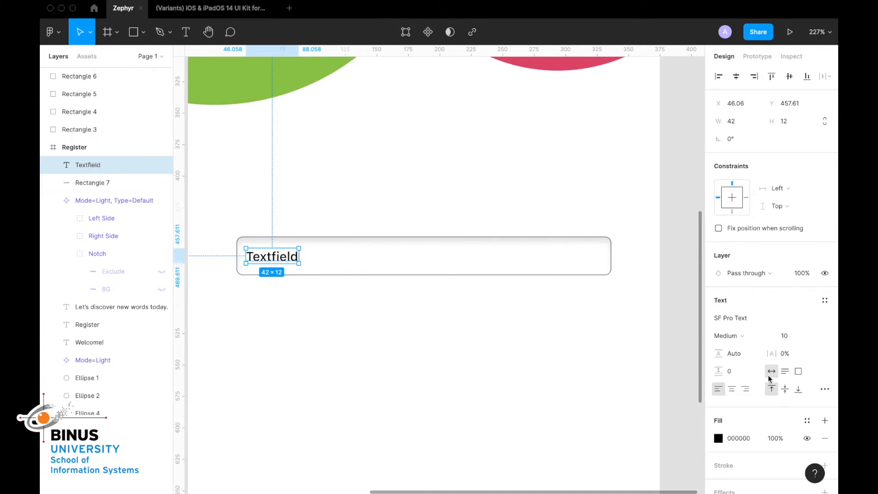
Change the "Textfield" text's fill colour to the grey 959595
{"action": "left_click", "coordinate": [718, 439]}
{"action": "key", "text": "i"}
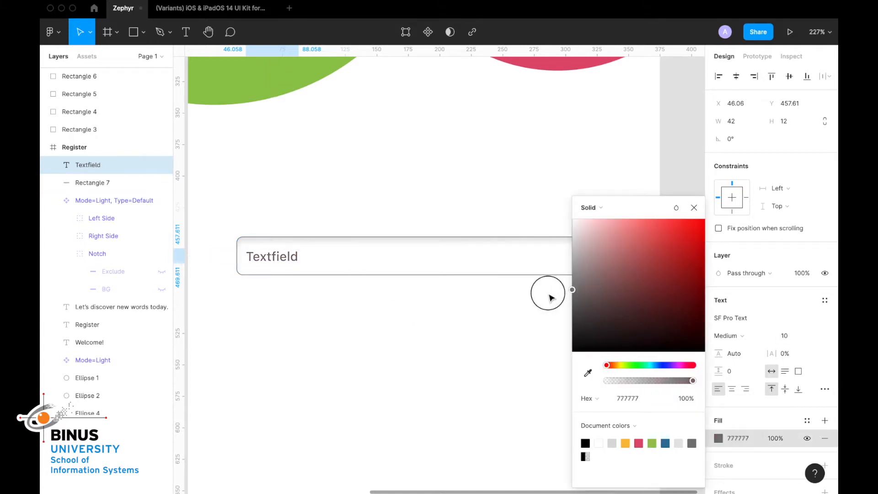
{"action": "left_click", "coordinate": [539, 283]}
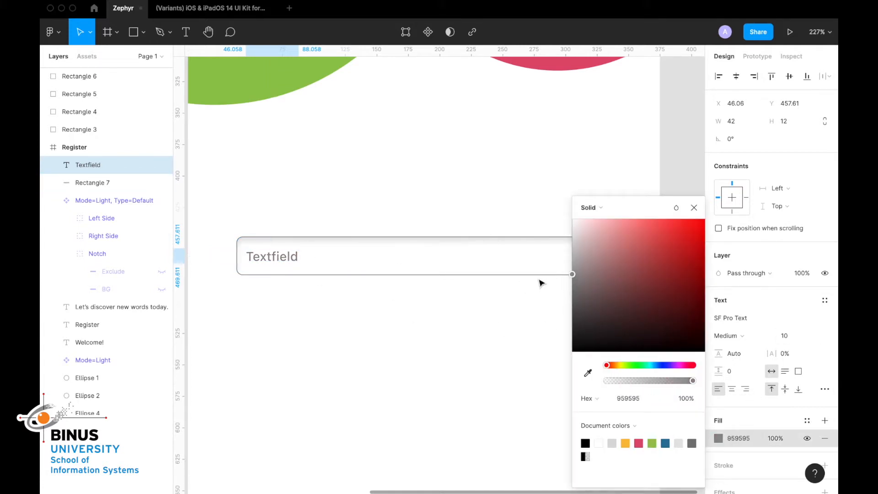
{"action": "left_click", "coordinate": [694, 208]}
{"action": "left_click", "coordinate": [451, 339]}
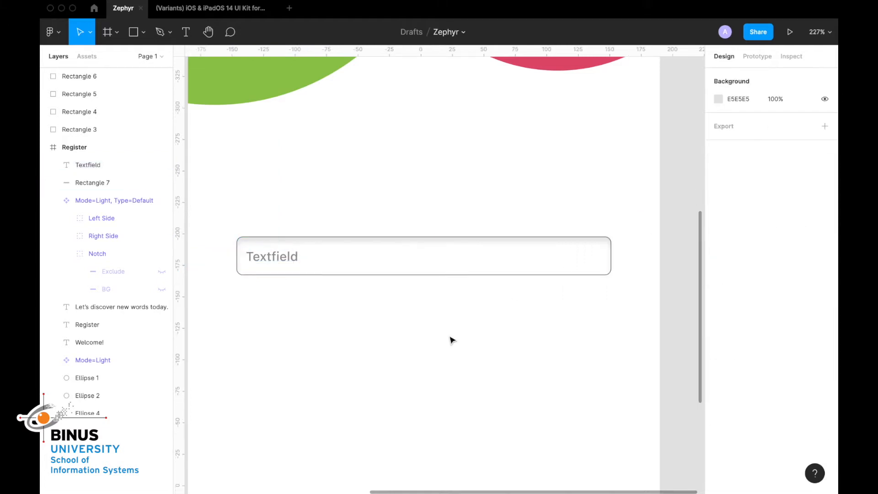
Create a component from the "Textfield" text and its rounded rectangle together
{"action": "left_click", "coordinate": [287, 266]}
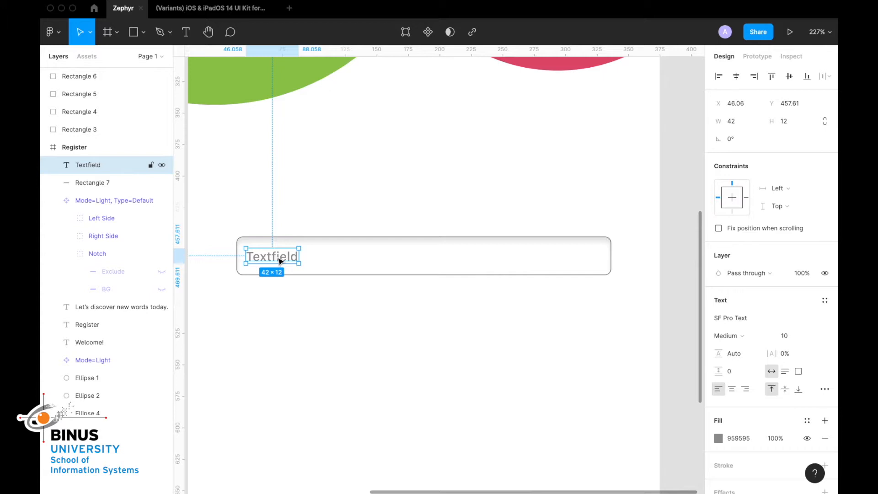
{"action": "left_click", "coordinate": [513, 305]}
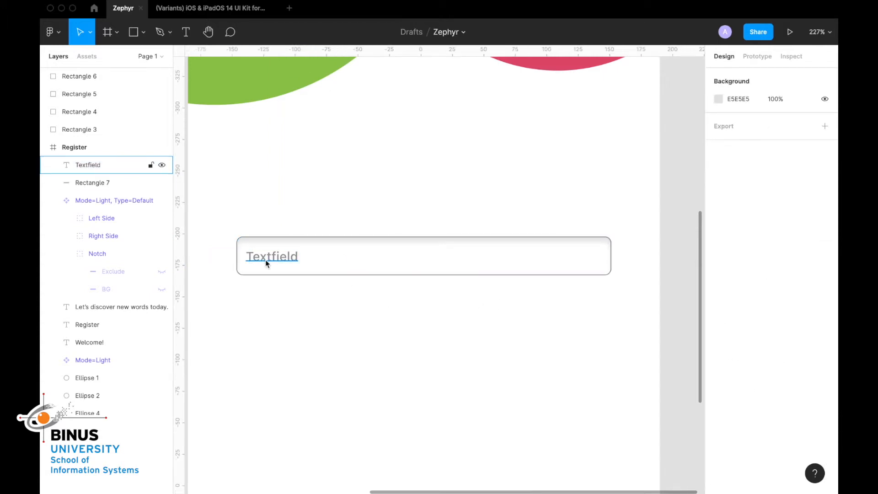
{"action": "left_click_drag", "start_coordinate": [349, 323], "coordinate": [246, 215]}
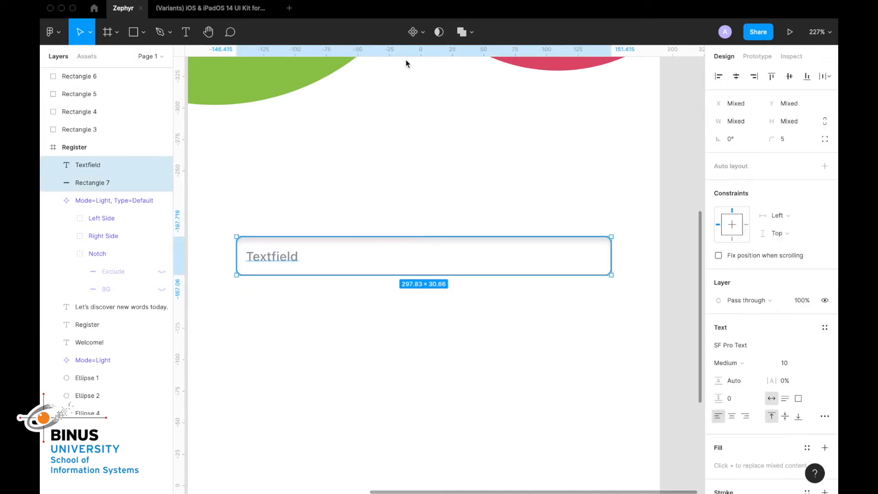
{"action": "left_click", "coordinate": [414, 32]}
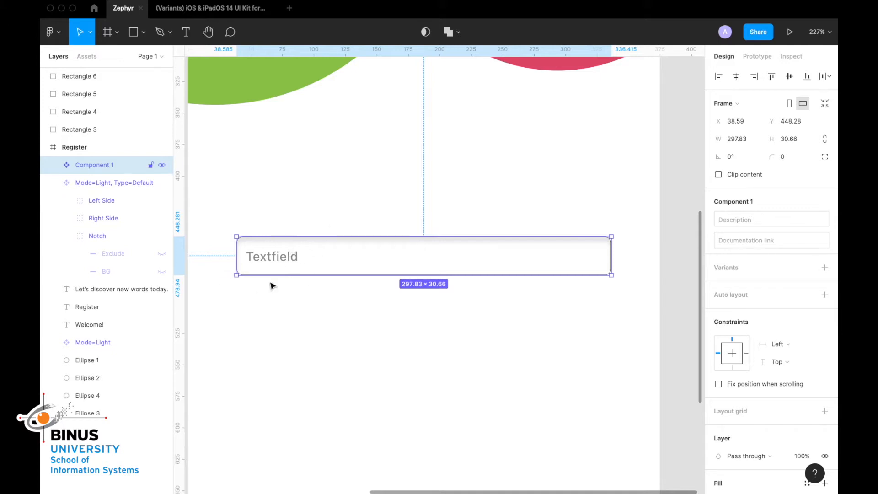
Move the text field component out of the Register frame onto the canvas, just below the colour swatches
{"action": "scroll", "coordinate": [328, 258], "scroll_direction": "down", "scroll_amount": 5}
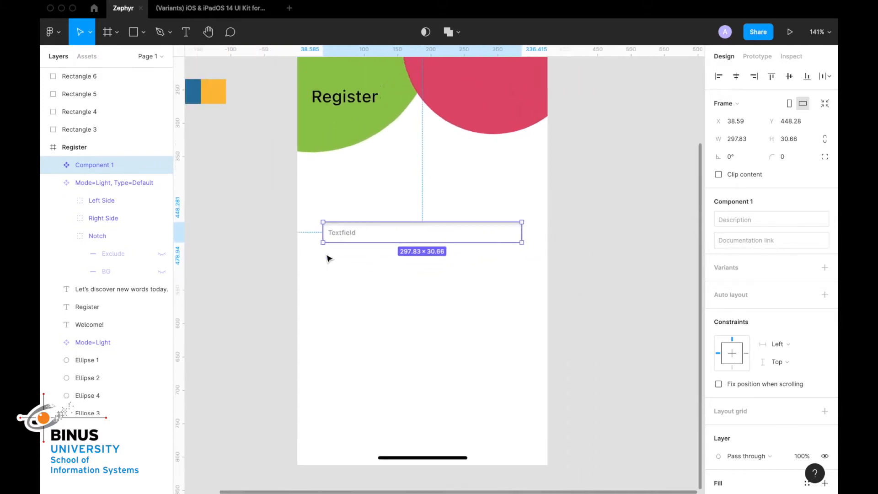
{"action": "scroll", "coordinate": [328, 258], "scroll_direction": "down", "scroll_amount": 3}
{"action": "scroll", "coordinate": [394, 237], "scroll_direction": "left", "scroll_amount": 2}
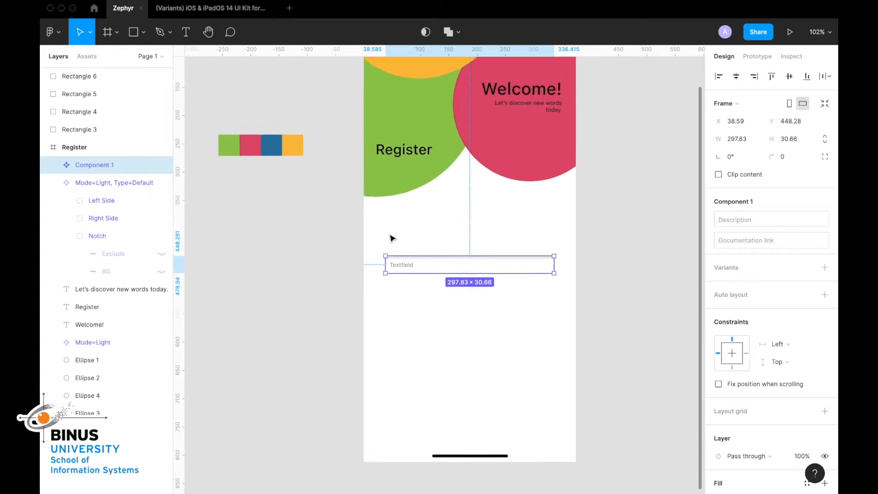
{"action": "left_click_drag", "start_coordinate": [435, 271], "coordinate": [235, 203]}
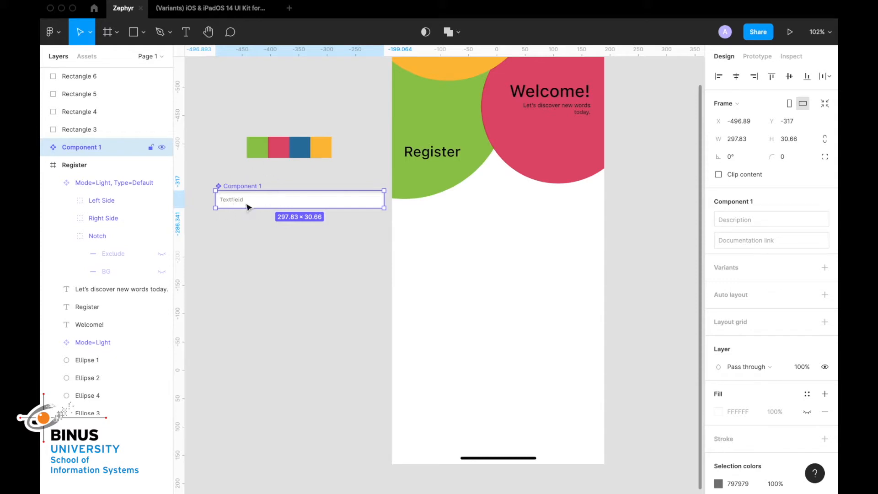
Rename the text field component as "Textfield"
{"action": "double_click", "coordinate": [244, 188]}
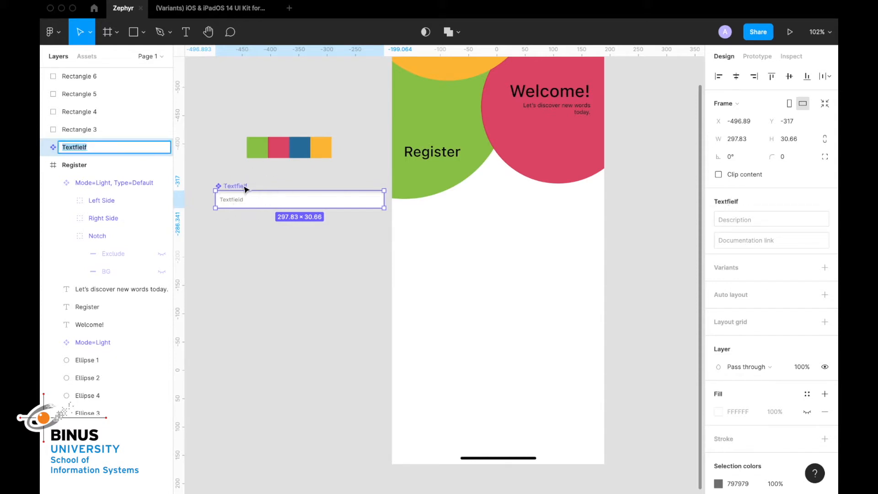
{"action": "type", "text": "Textfield"}
{"action": "key", "text": "Return"}
{"action": "left_click", "coordinate": [280, 272]}
{"action": "scroll", "coordinate": [281, 273], "scroll_direction": "down", "scroll_amount": 1}
{"action": "scroll", "coordinate": [280, 273], "scroll_direction": "up", "scroll_amount": 1}
{"action": "scroll", "coordinate": [280, 274], "scroll_direction": "right", "scroll_amount": 1}
{"action": "scroll", "coordinate": [298, 229], "scroll_direction": "up", "scroll_amount": 5}
{"action": "scroll", "coordinate": [298, 229], "scroll_direction": "right", "scroll_amount": 3}
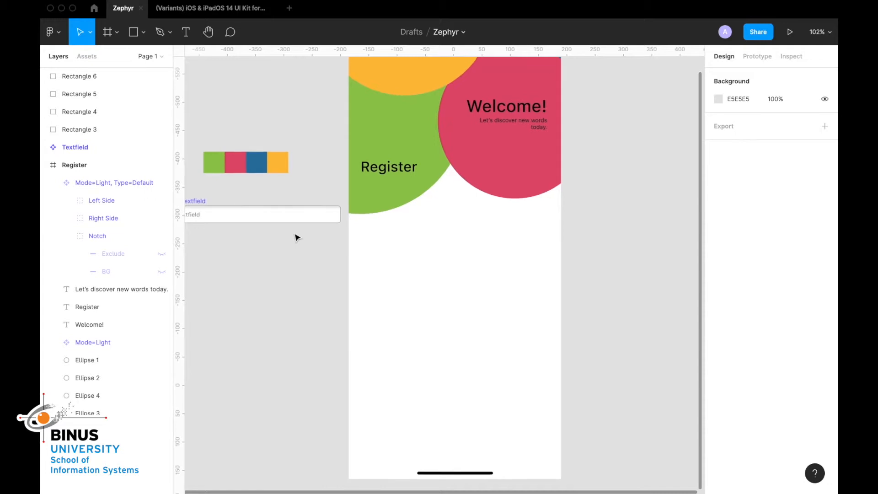
{"action": "scroll", "coordinate": [296, 237], "scroll_direction": "down", "scroll_amount": 3}
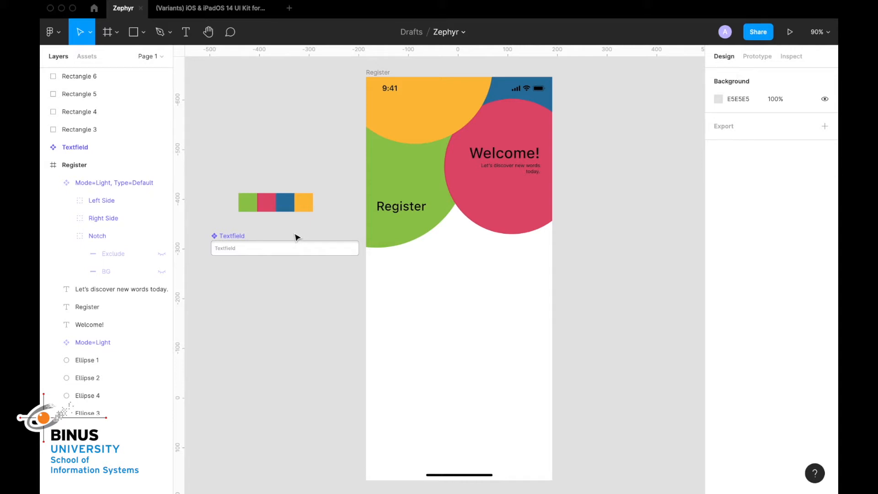
{"action": "left_click", "coordinate": [284, 251]}
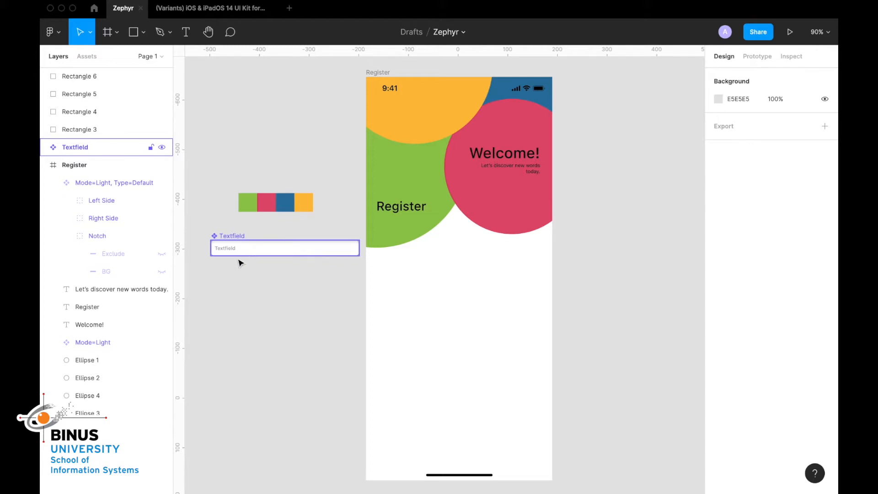
{"action": "key", "text": "Escape"}
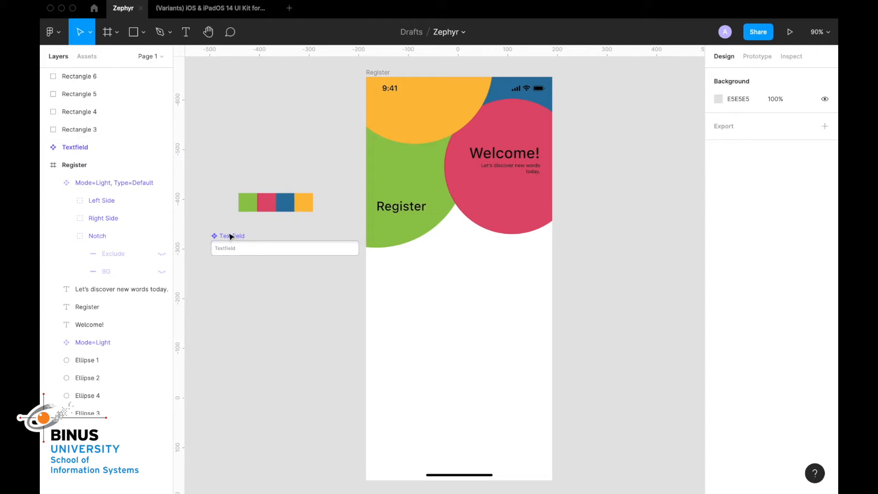
Place four copies of the Textfield component in a vertical stack in the Register frame, below the coloured circles
{"action": "left_click_drag", "start_coordinate": [242, 253], "coordinate": [417, 300]}
{"action": "left_click_drag", "start_coordinate": [417, 300], "coordinate": [418, 320]}
{"action": "left_click_drag", "start_coordinate": [419, 320], "coordinate": [419, 340]}
{"action": "left_click_drag", "start_coordinate": [419, 340], "coordinate": [420, 359]}
Change the placeholder texts of the four text fields, in order downward, to Username, Email, Password and Re-Password
{"action": "double_click", "coordinate": [407, 298]}
{"action": "scroll", "coordinate": [407, 297], "scroll_direction": "up", "scroll_amount": 5}
{"action": "type", "text": "Username"}
{"action": "double_click", "coordinate": [366, 326]}
{"action": "type", "text": "P"}
{"action": "key", "text": "BackSpace"}
{"action": "type", "text": "Email"}
{"action": "double_click", "coordinate": [364, 368]}
{"action": "type", "text": "Password"}
{"action": "double_click", "coordinate": [364, 410]}
{"action": "type", "text": "d"}
{"action": "left_click", "coordinate": [376, 482]}
{"action": "scroll", "coordinate": [376, 482], "scroll_direction": "down", "scroll_amount": 5}
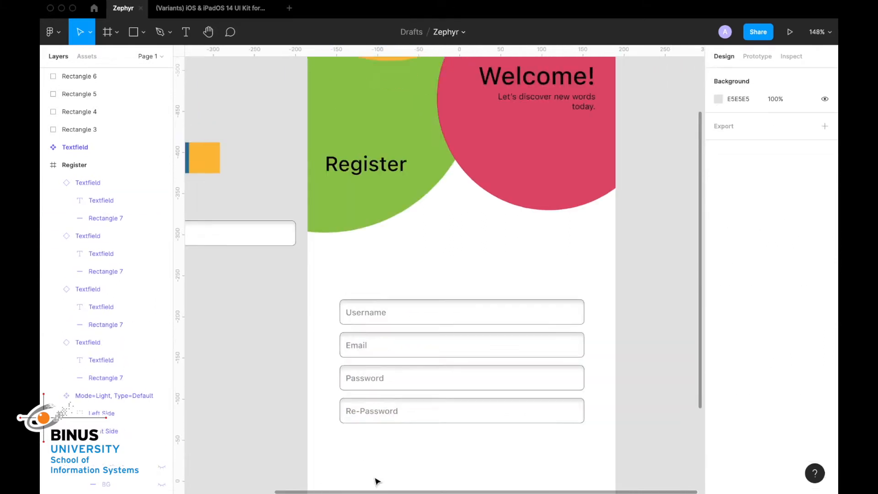
Rename the four text field layers as Re Password, Password, Email and Username to match their placeholder texts
{"action": "double_click", "coordinate": [88, 182]}
{"action": "type", "text": "e Password"}
{"action": "key", "text": "Tab"}
{"action": "type", "text": "Password"}
{"action": "key", "text": "Tab"}
{"action": "type", "text": "Username"}
{"action": "key", "text": "Tab"}
{"action": "type", "text": "Pass"}
{"action": "key", "text": "BackSpace"}
{"action": "key", "text": "BackSpace"}
{"action": "key", "text": "BackSpace"}
{"action": "key", "text": "BackSpace"}
{"action": "type", "text": "Username"}
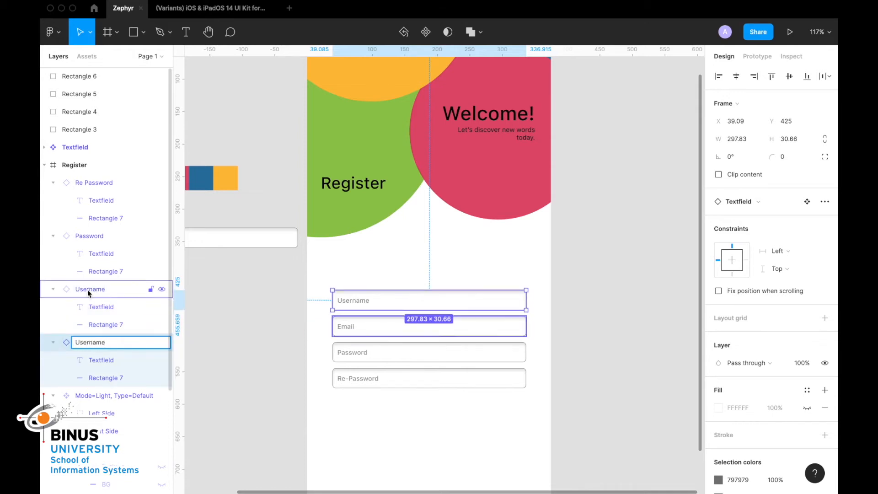
{"action": "double_click", "coordinate": [86, 290]}
{"action": "type", "text": "Email"}
{"action": "left_click", "coordinate": [207, 339]}
{"action": "scroll", "coordinate": [207, 339], "scroll_direction": "down", "scroll_amount": 1}
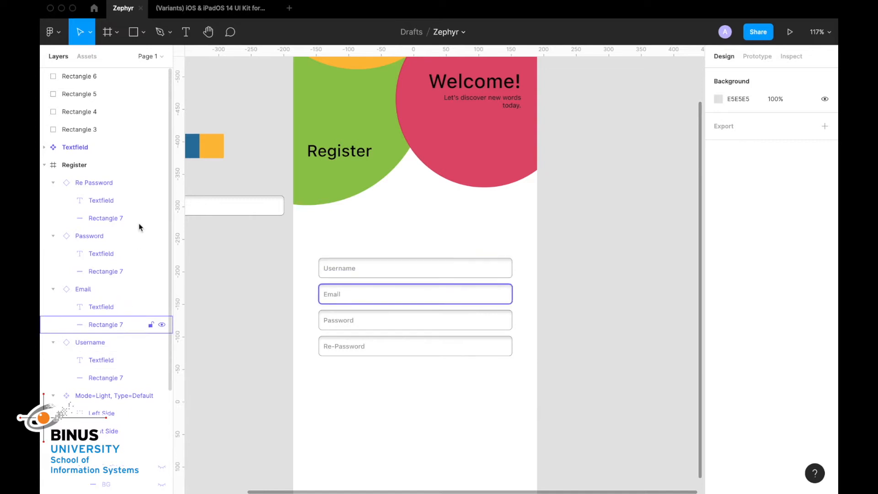
Draw a button rectangle about 292 wide below the Re-Password field and adjust its height to about 29
{"action": "scroll", "coordinate": [300, 243], "scroll_direction": "up", "scroll_amount": 5}
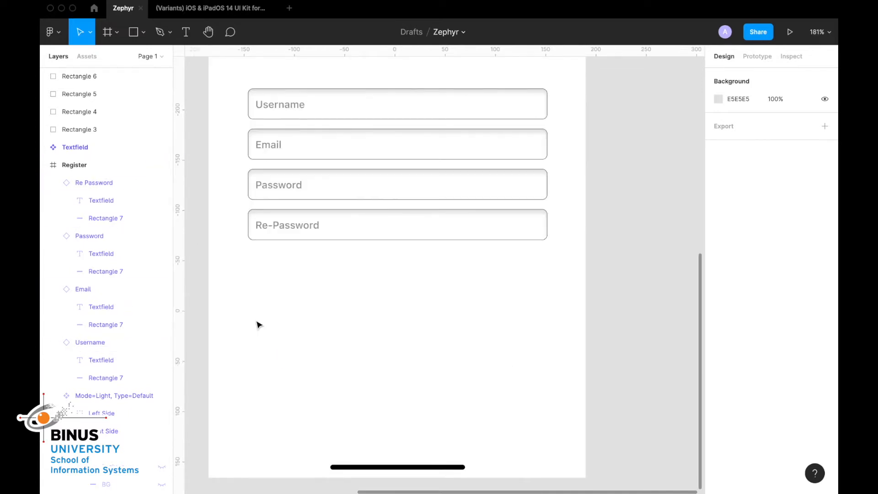
{"action": "key", "text": "r"}
{"action": "left_click_drag", "start_coordinate": [249, 299], "coordinate": [541, 326]}
{"action": "scroll", "coordinate": [329, 294], "scroll_direction": "up", "scroll_amount": 5}
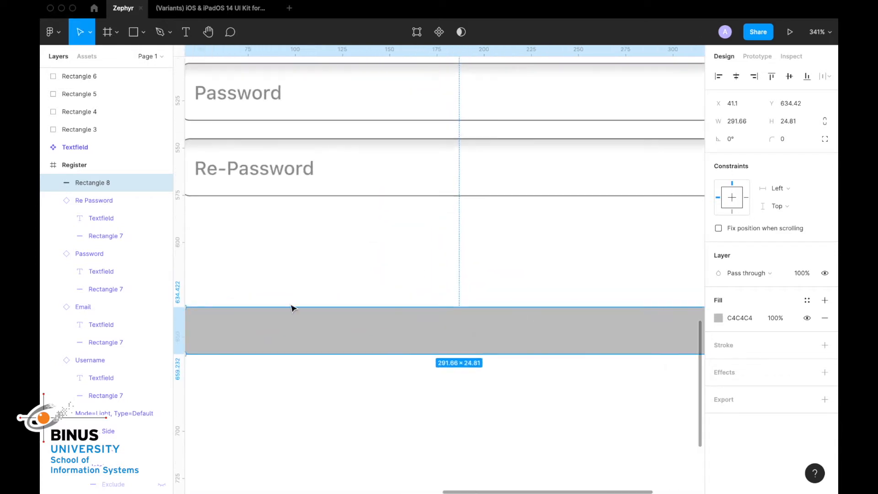
{"action": "scroll", "coordinate": [259, 326], "scroll_direction": "left", "scroll_amount": 2}
{"action": "left_click_drag", "start_coordinate": [280, 339], "coordinate": [280, 349]}
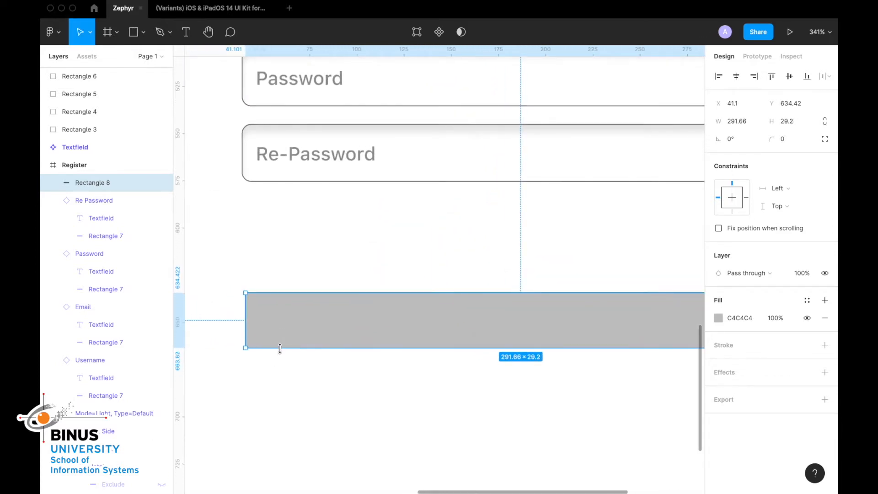
Round the corners of the grey button rectangle to a radius of 3
{"action": "scroll", "coordinate": [252, 298], "scroll_direction": "up", "scroll_amount": 5}
{"action": "left_click_drag", "start_coordinate": [253, 300], "coordinate": [259, 300]}
{"action": "scroll", "coordinate": [258, 301], "scroll_direction": "down", "scroll_amount": 10}
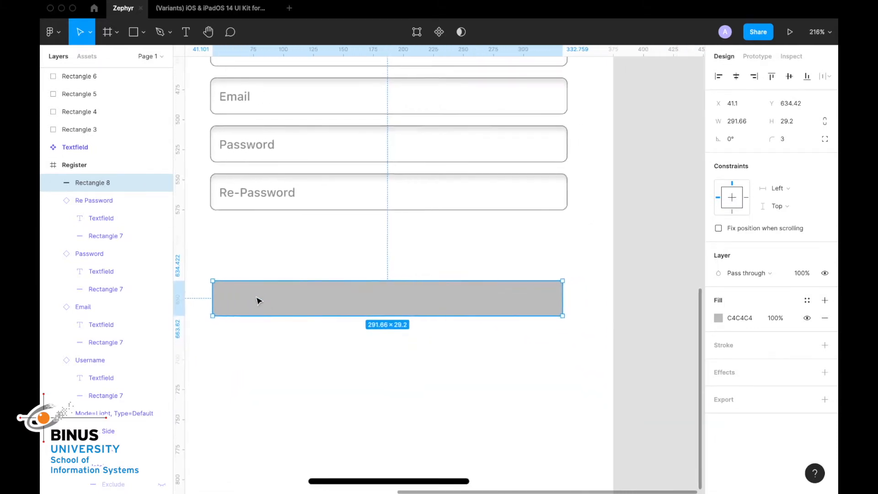
{"action": "scroll", "coordinate": [275, 301], "scroll_direction": "left", "scroll_amount": 2}
{"action": "scroll", "coordinate": [286, 303], "scroll_direction": "left", "scroll_amount": 1}
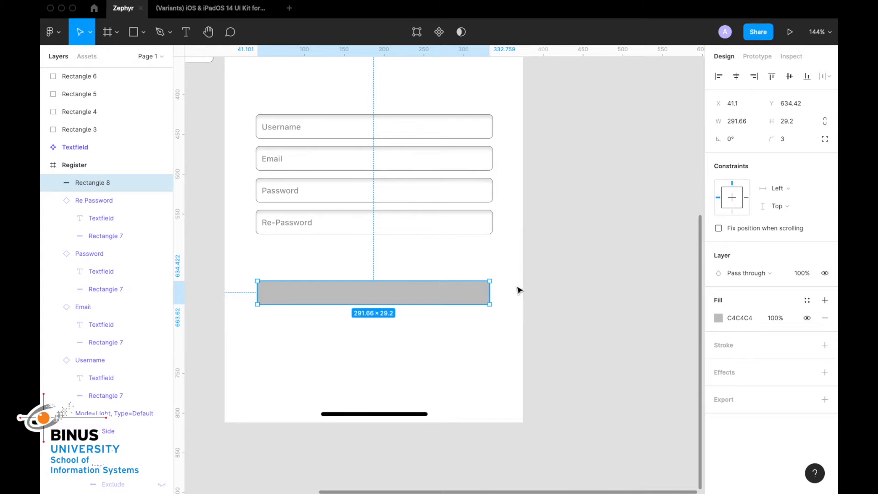
Add a drop shadow to the button rectangle with a Y offset of 0 and 10% opacity
{"action": "left_click", "coordinate": [825, 372]}
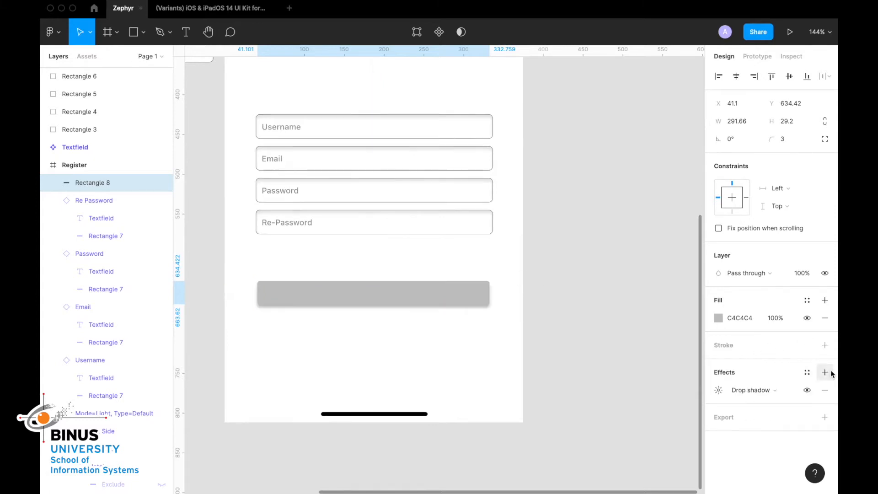
{"action": "left_click", "coordinate": [719, 390]}
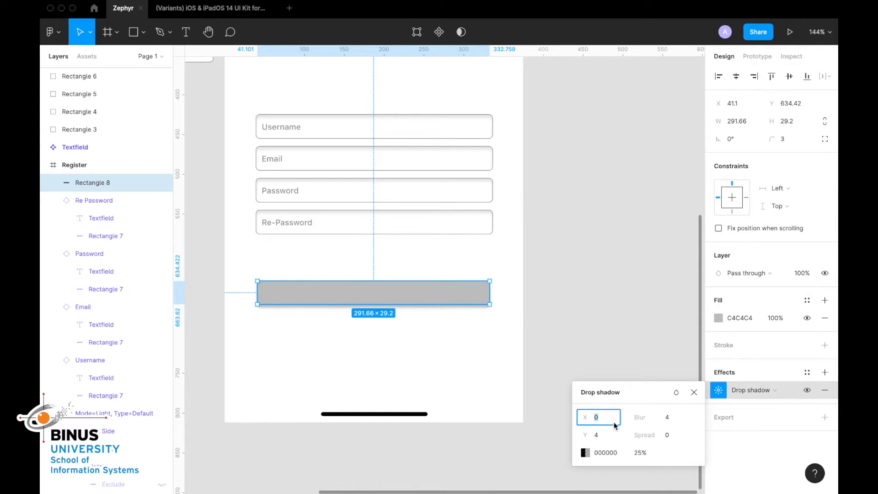
{"action": "left_click", "coordinate": [601, 435]}
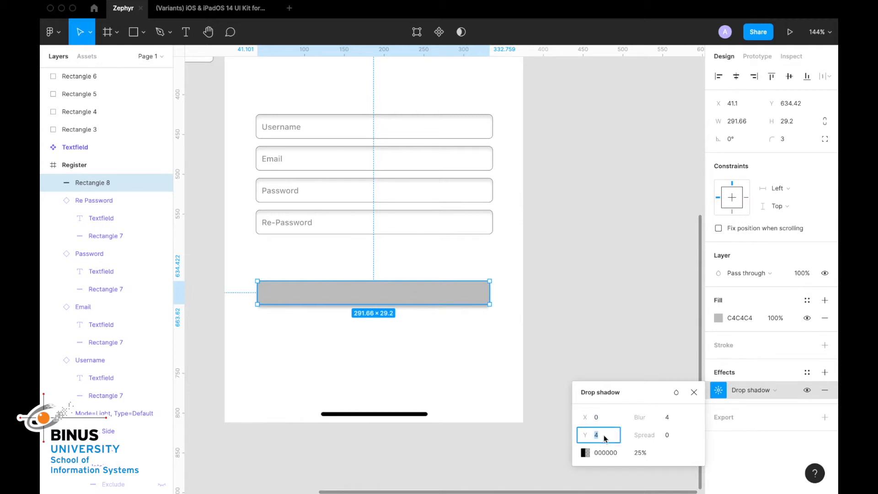
{"action": "left_click", "coordinate": [651, 453]}
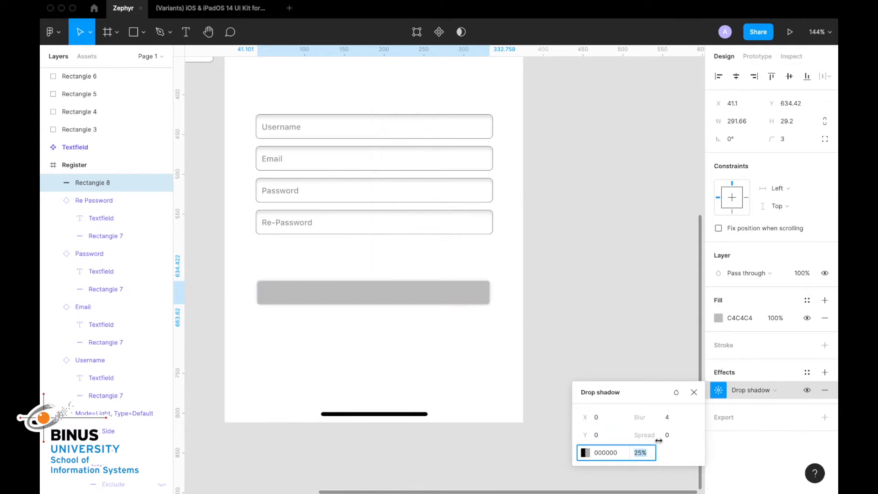
{"action": "type", "text": "10"}
{"action": "key", "text": "Return"}
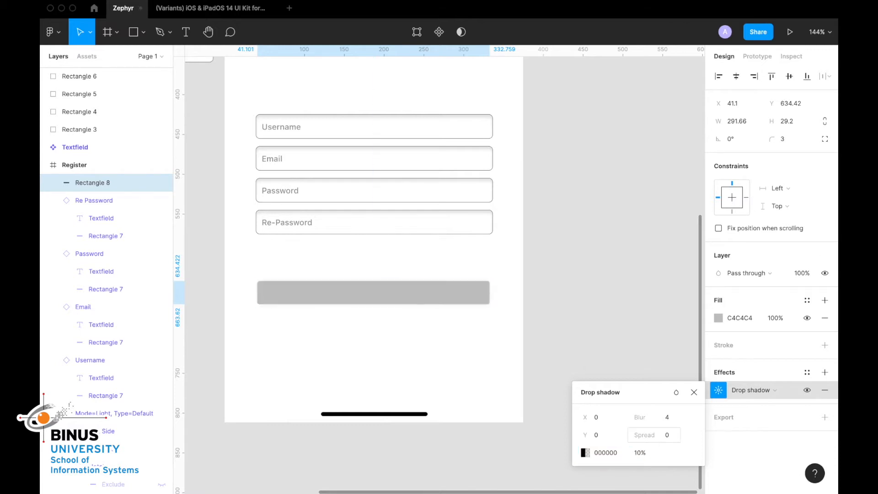
{"action": "left_click", "coordinate": [606, 317]}
Add the text "Button", centre it on the grey rectangle and set its alignment to centre
{"action": "scroll", "coordinate": [588, 319], "scroll_direction": "left", "scroll_amount": 2}
{"action": "scroll", "coordinate": [588, 319], "scroll_direction": "up", "scroll_amount": 4}
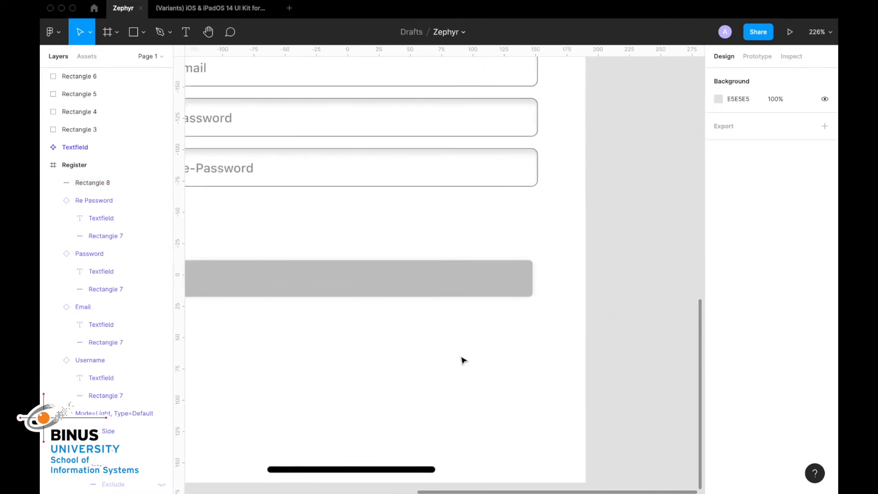
{"action": "scroll", "coordinate": [463, 361], "scroll_direction": "left", "scroll_amount": 1}
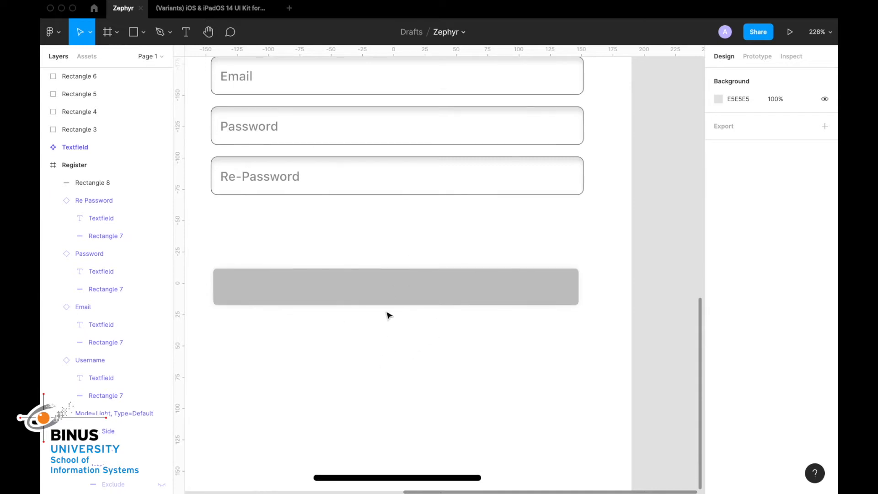
{"action": "key", "text": "t"}
{"action": "left_click", "coordinate": [347, 350]}
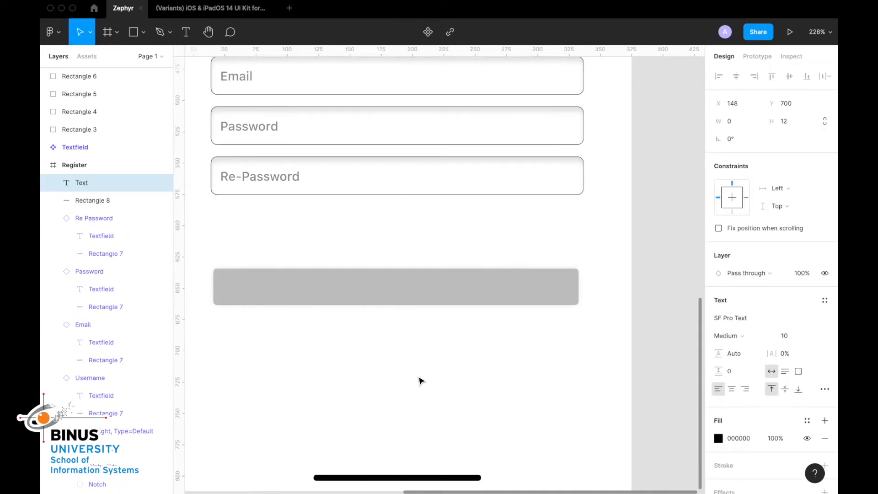
{"action": "type", "text": "Button"}
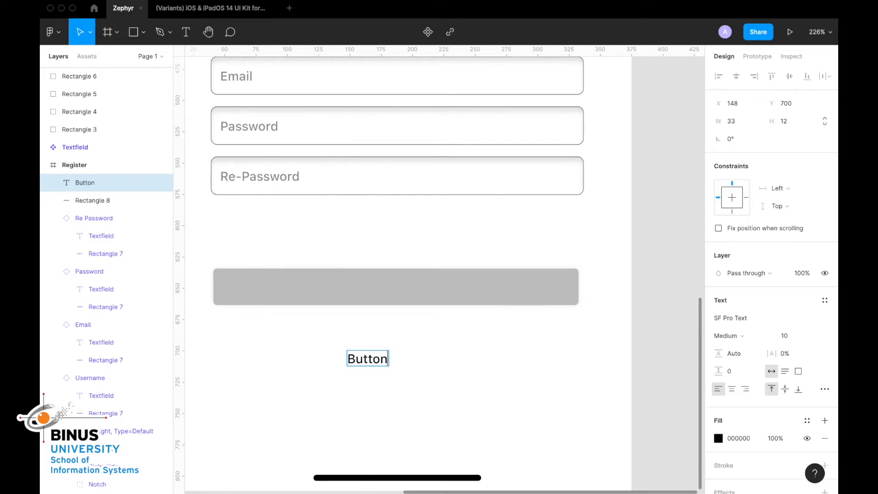
{"action": "key", "text": "Escape"}
{"action": "left_click_drag", "start_coordinate": [378, 364], "coordinate": [396, 287]}
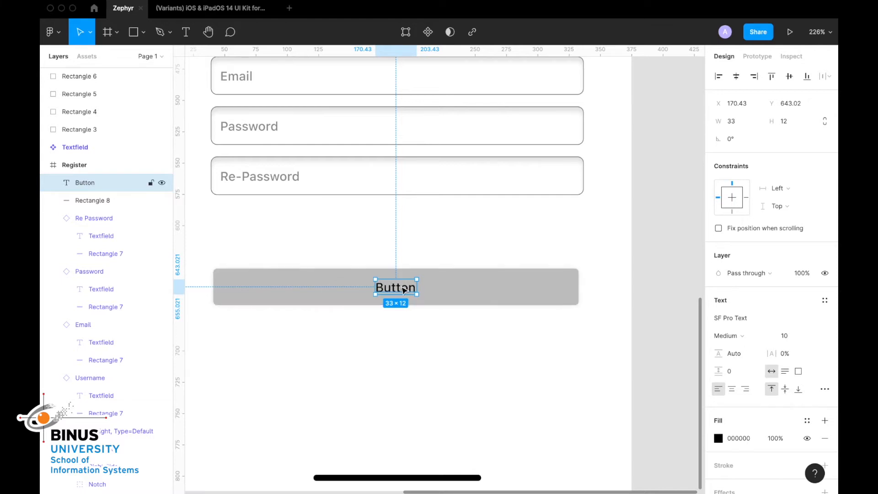
{"action": "left_click", "coordinate": [731, 389]}
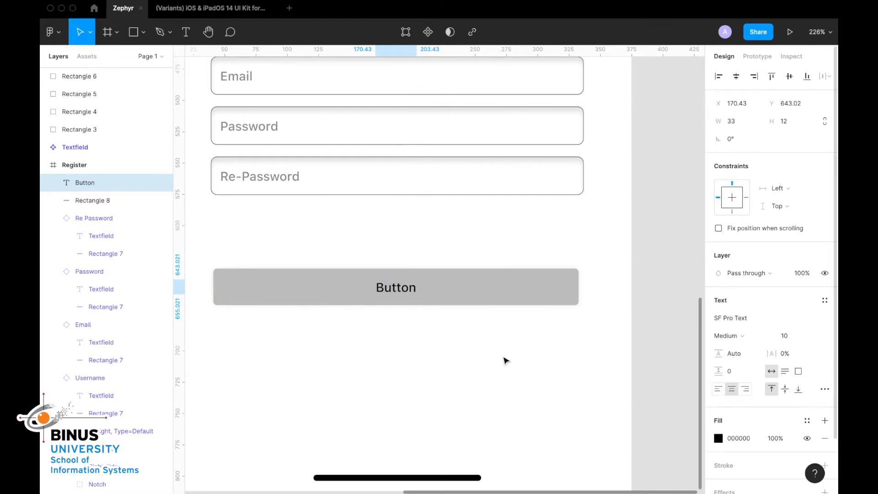
Create a component from the "Button" text and its grey rectangle together
{"action": "left_click", "coordinate": [503, 358]}
{"action": "scroll", "coordinate": [503, 358], "scroll_direction": "down", "scroll_amount": 1}
{"action": "left_click_drag", "start_coordinate": [475, 362], "coordinate": [359, 247]}
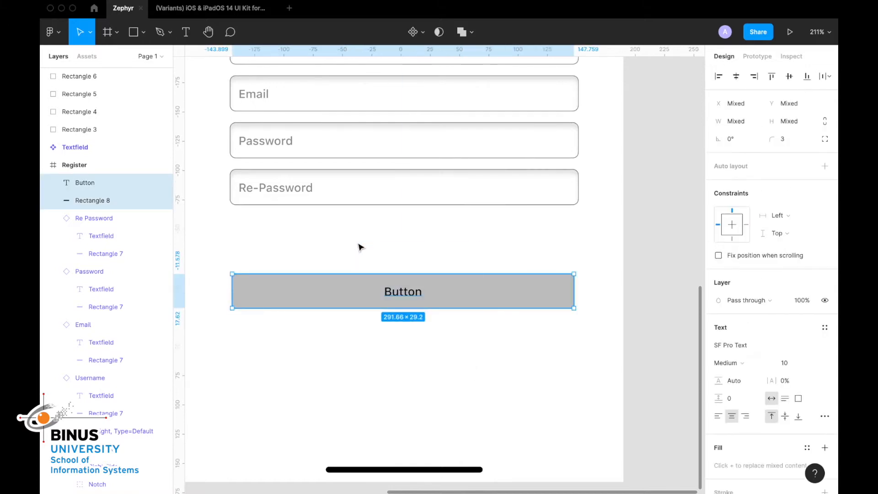
{"action": "left_click", "coordinate": [414, 33]}
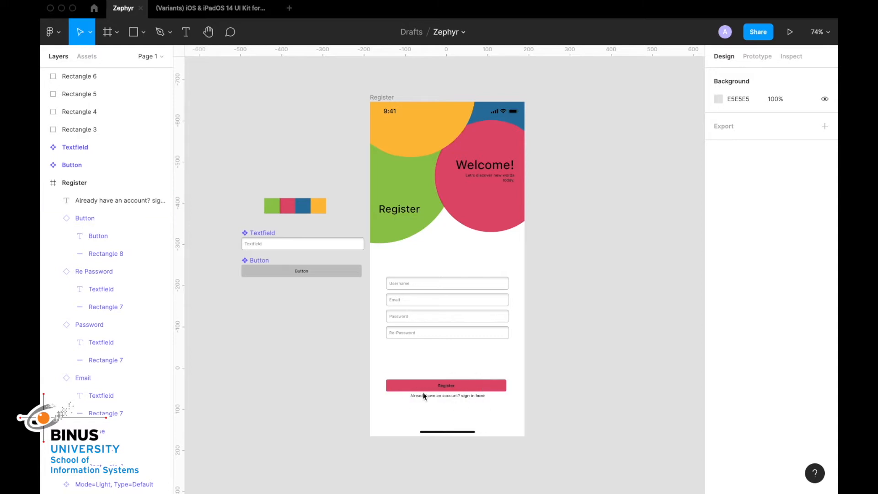
{"action": "left_click", "coordinate": [446, 385]}
{"action": "scroll", "coordinate": [445, 384], "scroll_direction": "up", "scroll_amount": 3}
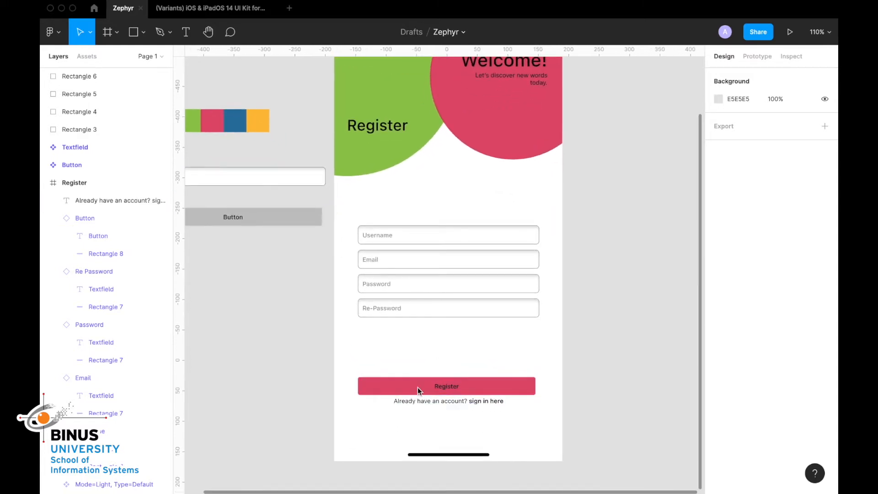
{"action": "left_click", "coordinate": [401, 413]}
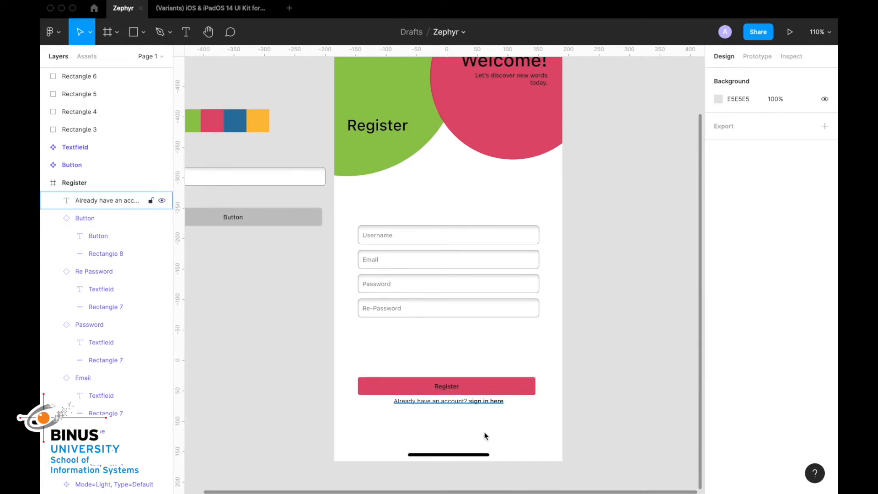
{"action": "scroll", "coordinate": [477, 429], "scroll_direction": "down", "scroll_amount": 5}
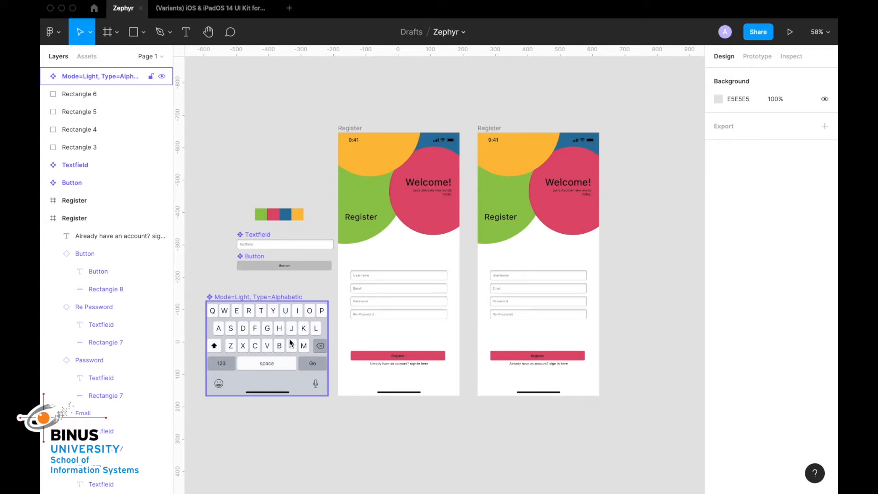
Move the alphabetic keyboard component into the first Register frame and shift it down to Y 810.33, just below the visible screen
{"action": "left_click_drag", "start_coordinate": [254, 348], "coordinate": [383, 348]}
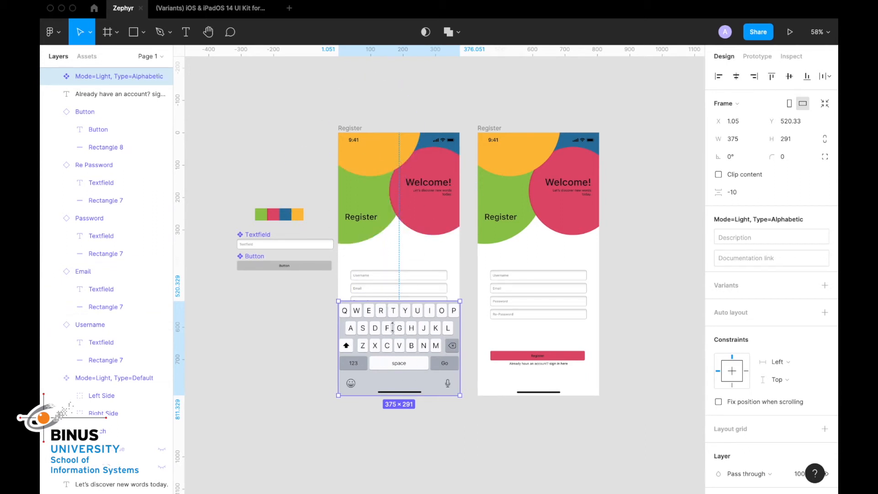
{"action": "key", "text": "shift+Down"}
{"action": "key", "text": "shift+Down"}
{"action": "key", "text": "shift+Down"}
{"action": "key", "text": "shift+Down"}
{"action": "key", "text": "shift+Down"}
{"action": "key", "text": "shift+Down"}
{"action": "key", "text": "shift+Down"}
{"action": "key", "text": "shift+Down"}
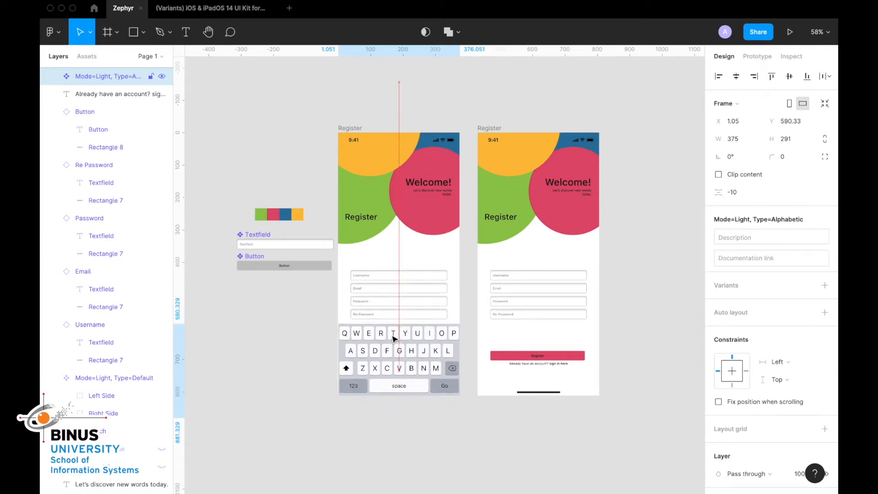
{"action": "key", "text": "Left"}
{"action": "key", "text": "shift+Down"}
{"action": "key", "text": "shift+Down"}
{"action": "key", "text": "shift+Down"}
{"action": "key", "text": "shift+Down"}
{"action": "key", "text": "shift+Down"}
{"action": "key", "text": "shift+Down"}
{"action": "key", "text": "shift+Down"}
{"action": "key", "text": "shift+Down"}
{"action": "key", "text": "shift+Down"}
{"action": "key", "text": "shift+Down"}
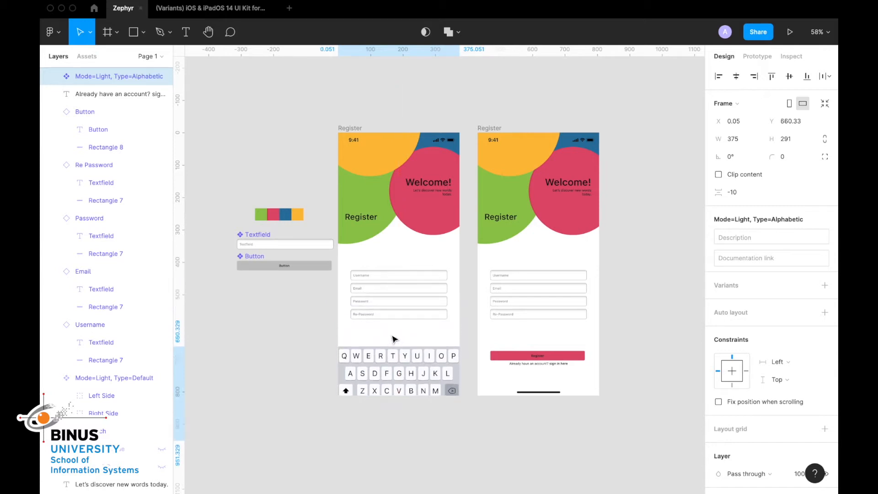
{"action": "key", "text": "shift+Down"}
{"action": "key", "text": "shift+Down"}
{"action": "key", "text": "shift+Down"}
{"action": "key", "text": "shift+Down"}
{"action": "key", "text": "shift+Down"}
{"action": "key", "text": "shift+Down"}
{"action": "key", "text": "shift+Down"}
{"action": "key", "text": "shift+Down"}
{"action": "key", "text": "shift+Down"}
{"action": "key", "text": "shift+Down"}
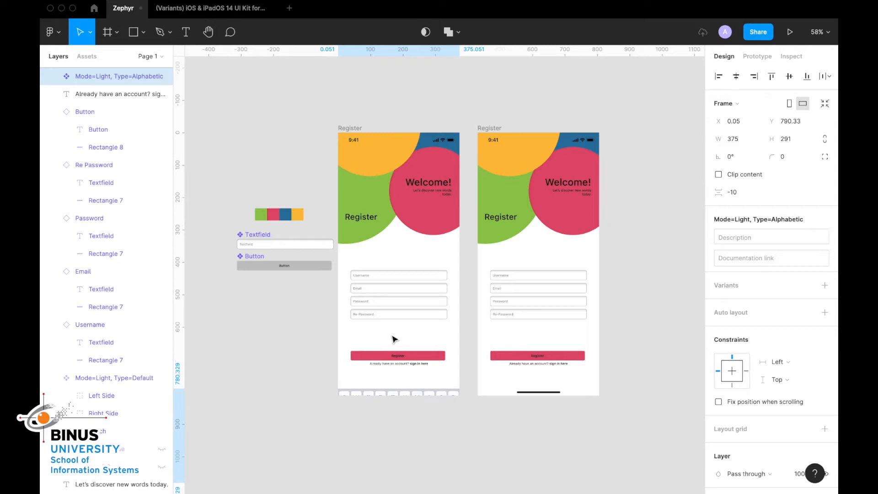
{"action": "key", "text": "shift+Down"}
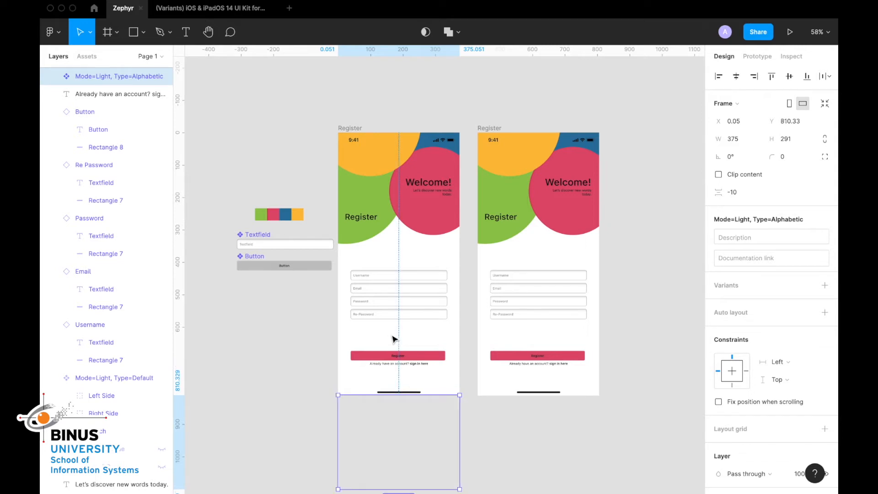
Paste a copy of the alphabetic keyboard into the second Register frame, just below its visible screen
{"action": "left_click", "coordinate": [494, 140]}
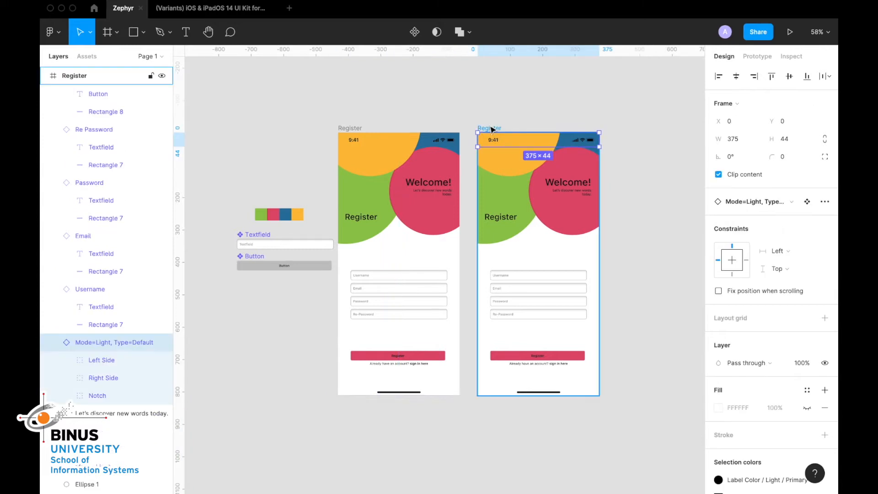
{"action": "left_click", "coordinate": [488, 128]}
{"action": "key", "text": "ctrl+v"}
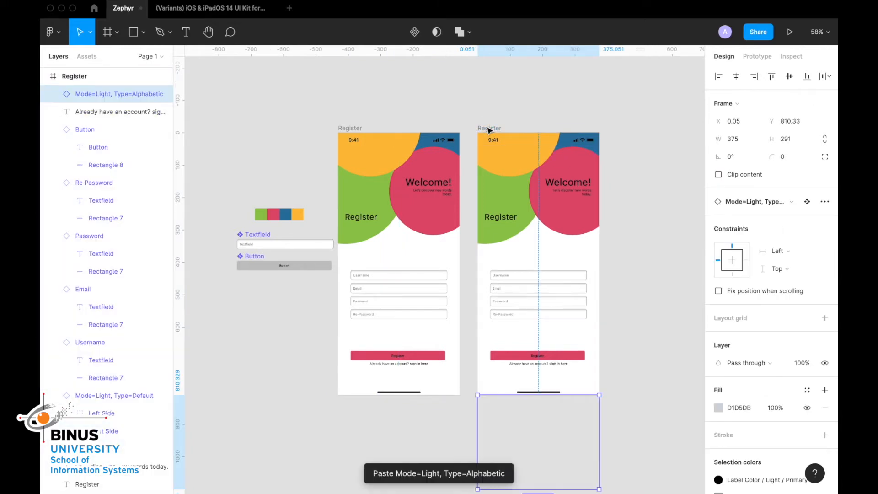
{"action": "scroll", "coordinate": [524, 383], "scroll_direction": "right", "scroll_amount": 2}
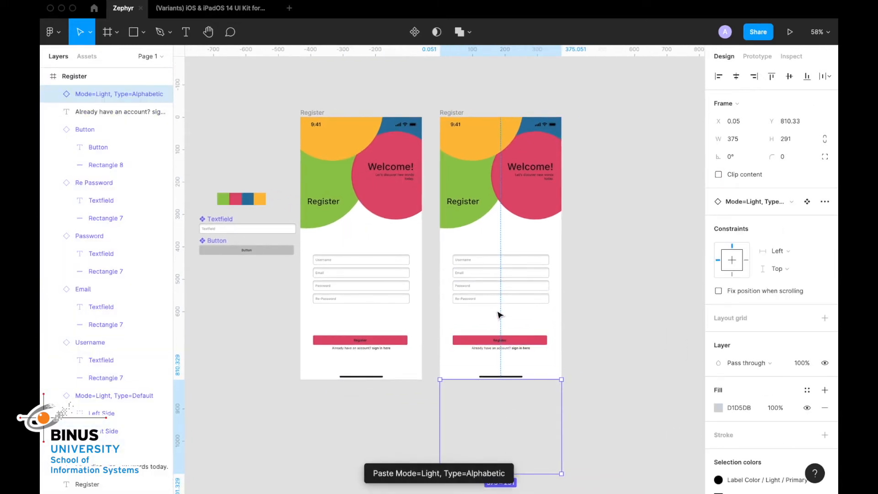
{"action": "scroll", "coordinate": [595, 274], "scroll_direction": "down", "scroll_amount": 1}
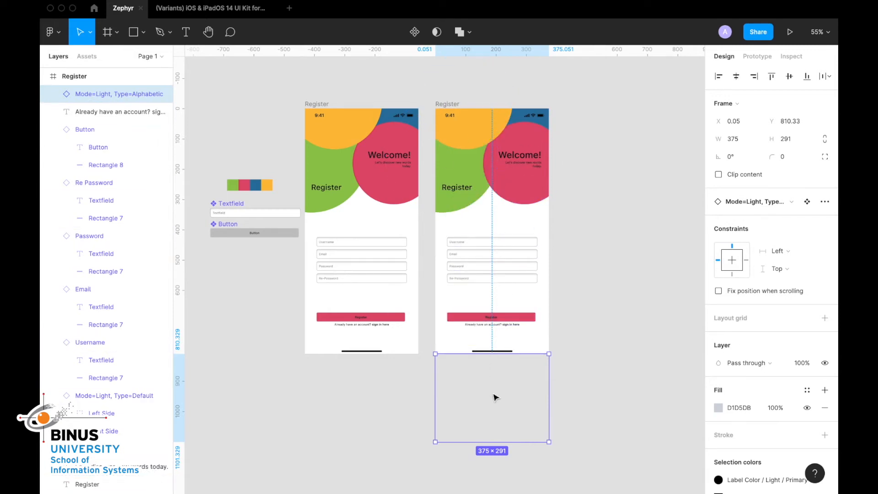
Move the yellow, pink and green circles of the second Register frame outward toward its edges, with the yellow one at Y -228.28
{"action": "scroll", "coordinate": [490, 235], "scroll_direction": "up", "scroll_amount": 5}
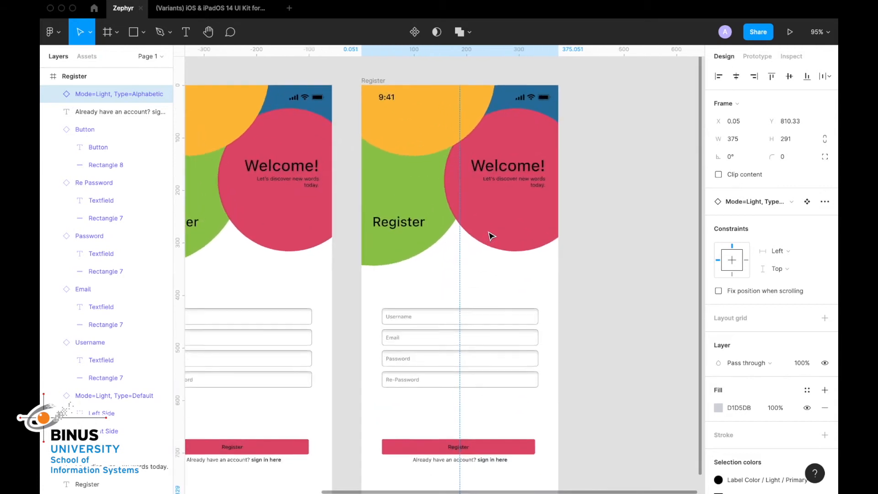
{"action": "left_click", "coordinate": [445, 195]}
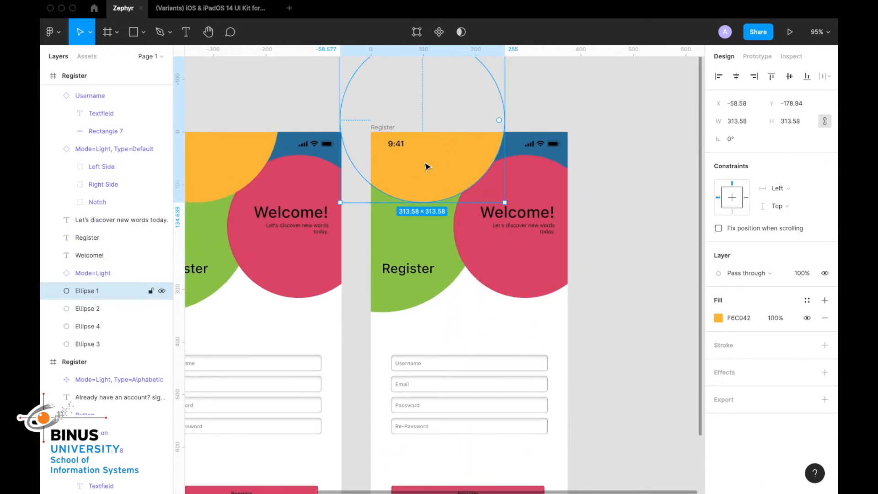
{"action": "left_click_drag", "start_coordinate": [423, 168], "coordinate": [424, 141]}
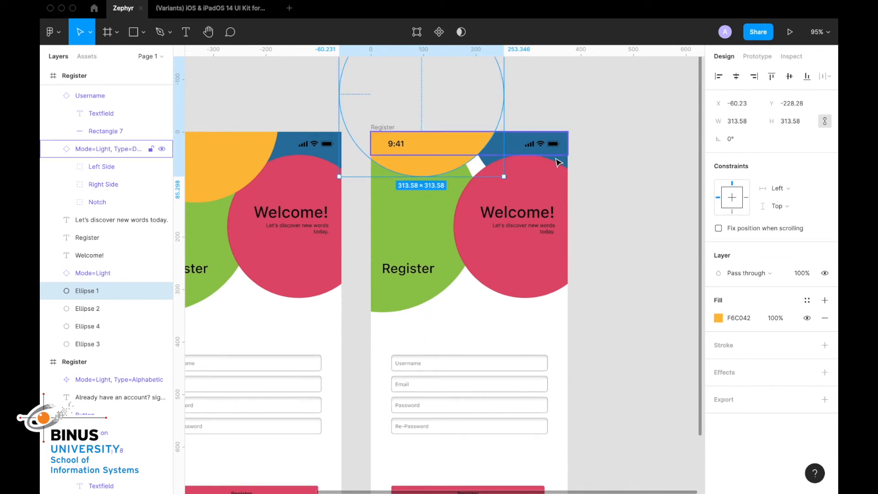
{"action": "left_click_drag", "start_coordinate": [564, 159], "coordinate": [573, 136]}
{"action": "key", "text": "super+z"}
{"action": "left_click_drag", "start_coordinate": [541, 173], "coordinate": [591, 142]}
{"action": "left_click_drag", "start_coordinate": [87, 75], "coordinate": [105, 102]}
{"action": "left_click_drag", "start_coordinate": [423, 228], "coordinate": [400, 176]}
Bring the "Welcome!" heading and its tagline to the front in the second Register frame, and move the "Register" heading up
{"action": "mouse_move", "coordinate": [486, 214]}
{"action": "left_mouse_down"}
{"action": "mouse_move", "coordinate": [486, 202]}
{"action": "mouse_move", "coordinate": [495, 213]}
{"action": "left_mouse_up"}
{"action": "left_click", "coordinate": [495, 226]}
{"action": "key", "text": "alt+super+]"}
{"action": "left_click_drag", "start_coordinate": [414, 270], "coordinate": [413, 208]}
Shift the pink circle slightly up and outward, and layer it directly above the yellow circle
{"action": "left_click_drag", "start_coordinate": [532, 251], "coordinate": [542, 237]}
{"action": "key", "text": "super+["}
{"action": "key", "text": "alt+super+["}
{"action": "key", "text": "super+]"}
{"action": "key", "text": "super+]"}
{"action": "key", "text": "super+]"}
{"action": "left_click", "coordinate": [608, 197]}
Move the second Register frame's four text fields up below the headings, and the Register button with its sign-in text up beneath them
{"action": "left_click", "coordinate": [443, 191]}
{"action": "left_click_drag", "start_coordinate": [402, 329], "coordinate": [491, 320]}
{"action": "left_click", "coordinate": [434, 158]}
{"action": "left_click", "coordinate": [392, 221], "text": "shift"}
{"action": "left_click", "coordinate": [500, 167], "text": "shift"}
{"action": "left_click", "coordinate": [542, 176], "text": "shift"}
{"action": "scroll", "coordinate": [485, 320], "scroll_direction": "down", "scroll_amount": 2}
{"action": "left_click_drag", "start_coordinate": [403, 412], "coordinate": [439, 456]}
{"action": "left_click_drag", "start_coordinate": [435, 436], "coordinate": [435, 319]}
{"action": "left_click", "coordinate": [664, 364]}
{"action": "scroll", "coordinate": [612, 366], "scroll_direction": "up", "scroll_amount": 2}
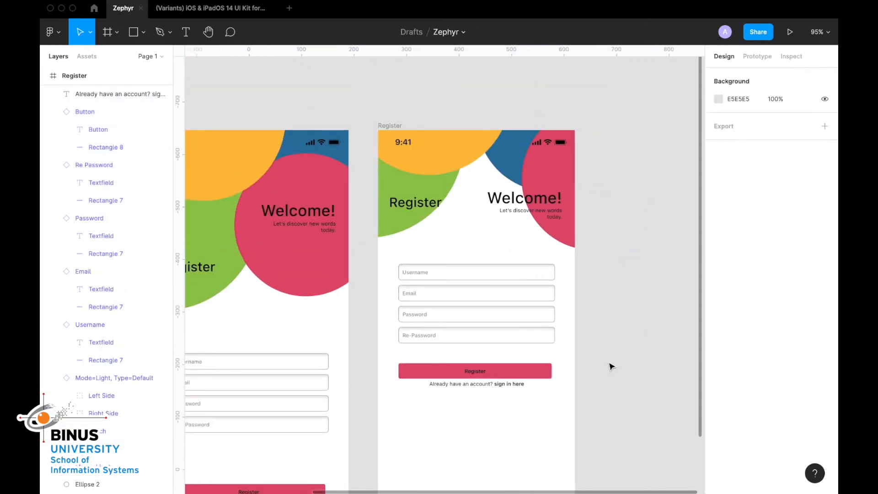
{"action": "left_click", "coordinate": [555, 167]}
{"action": "left_click", "coordinate": [507, 161], "text": "shift"}
{"action": "left_click", "coordinate": [454, 159], "text": "shift"}
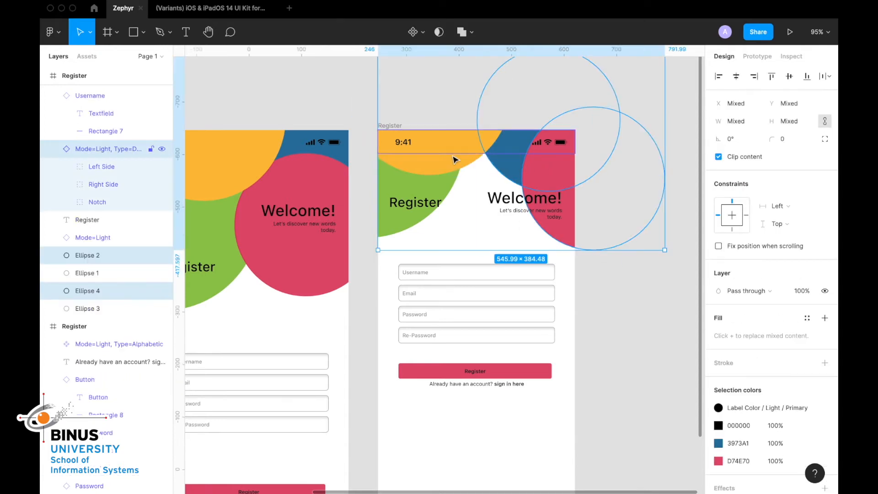
{"action": "left_click", "coordinate": [472, 189]}
Select all four coloured circles in the second Register frame and add an effect to them
{"action": "left_click", "coordinate": [548, 187]}
{"action": "left_click", "coordinate": [513, 173], "text": "shift"}
{"action": "left_click", "coordinate": [450, 165], "text": "shift"}
{"action": "left_click", "coordinate": [444, 183], "text": "shift"}
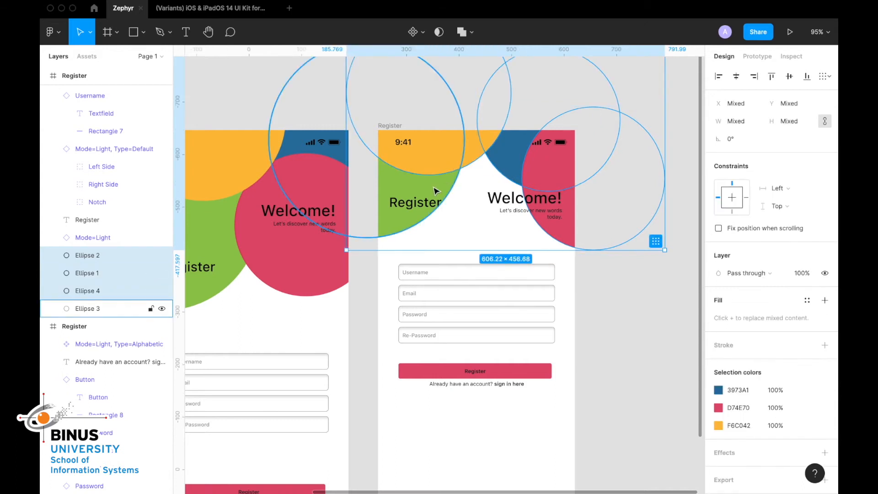
{"action": "scroll", "coordinate": [746, 343], "scroll_direction": "down", "scroll_amount": 2}
{"action": "left_click", "coordinate": [825, 427]}
{"action": "scroll", "coordinate": [755, 405], "scroll_direction": "down", "scroll_amount": 1}
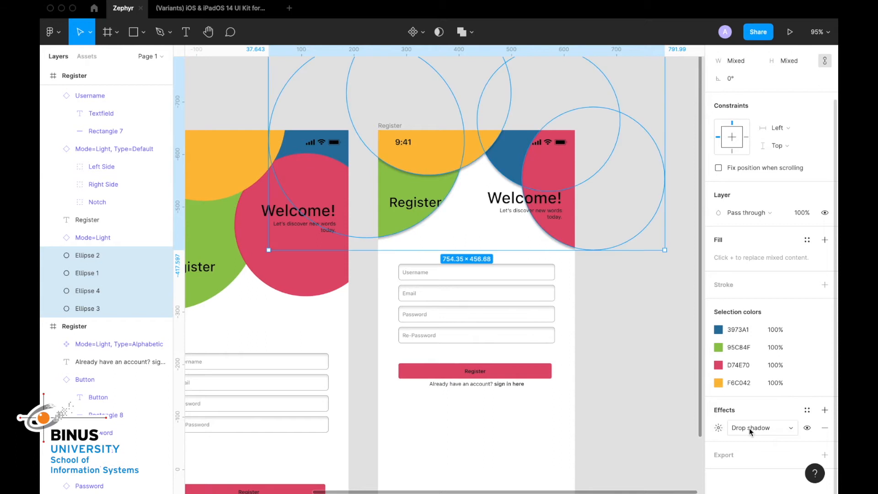
Change the circles' effect to Layer blur and set the blur to 50
{"action": "left_click", "coordinate": [752, 429]}
{"action": "left_click", "coordinate": [750, 440]}
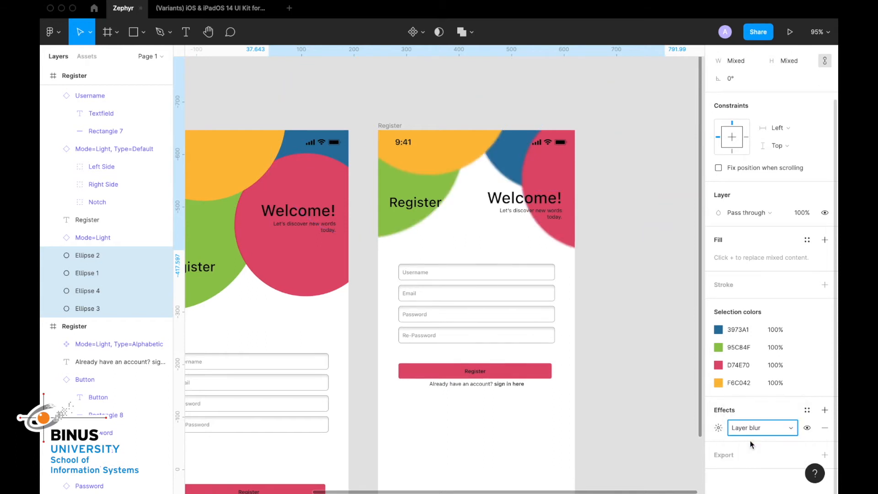
{"action": "left_click", "coordinate": [718, 428]}
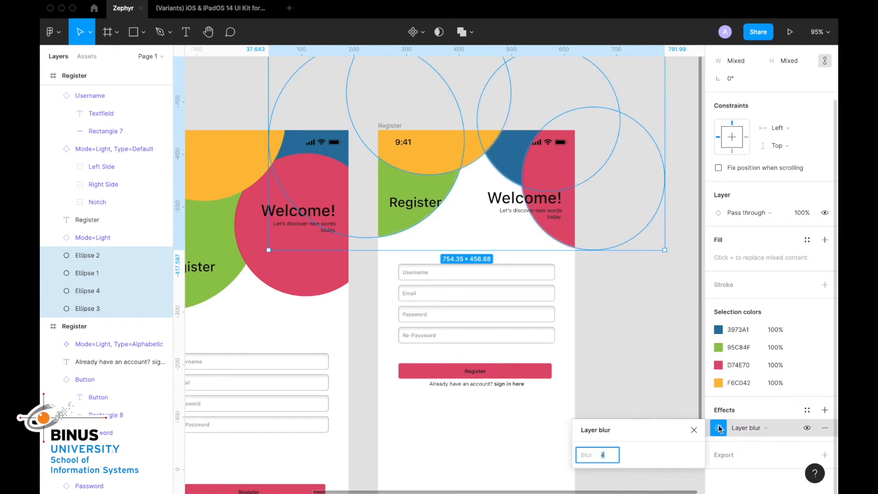
{"action": "type", "text": "30"}
{"action": "key", "text": "Return"}
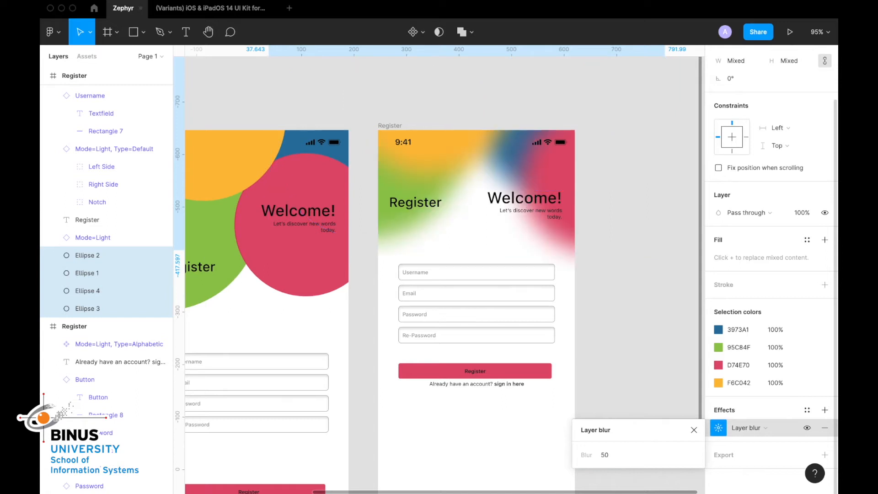
{"action": "left_click", "coordinate": [621, 393]}
Move the alphabetic keyboard up into the visible lower part of the second Register frame, to Y 527.06
{"action": "key", "text": "shift+1"}
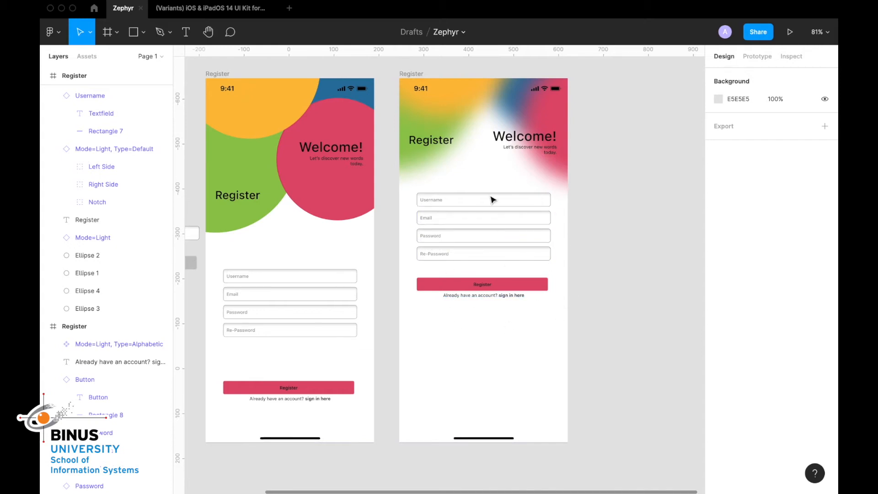
{"action": "scroll", "coordinate": [466, 459], "scroll_direction": "down", "scroll_amount": 3}
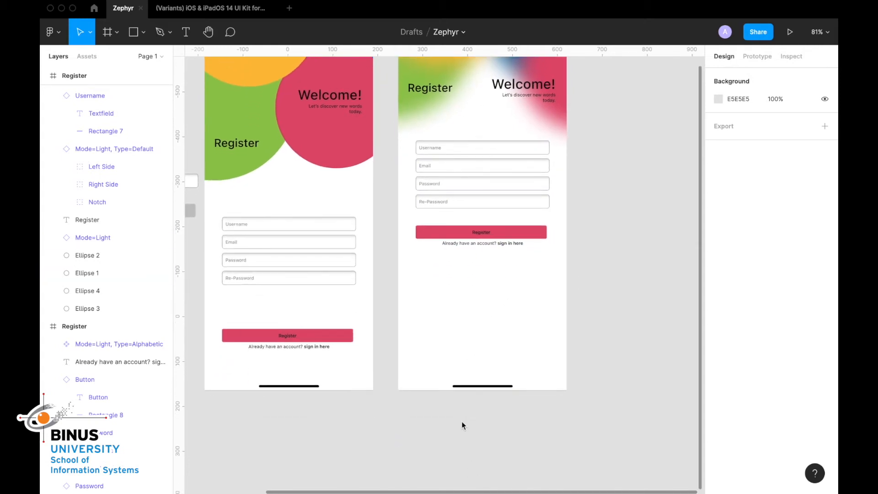
{"action": "scroll", "coordinate": [94, 255], "scroll_direction": "up", "scroll_amount": 6}
{"action": "scroll", "coordinate": [94, 256], "scroll_direction": "up", "scroll_amount": 5}
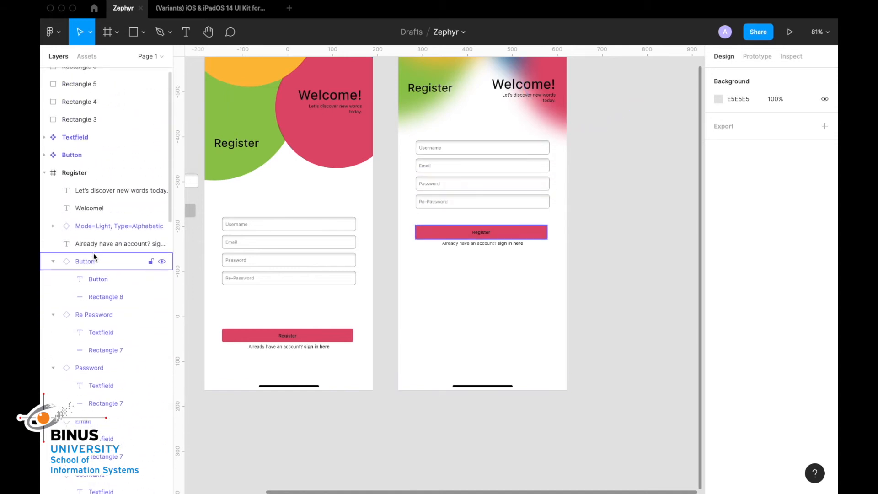
{"action": "left_click", "coordinate": [101, 225]}
{"action": "left_click_drag", "start_coordinate": [482, 458], "coordinate": [476, 328]}
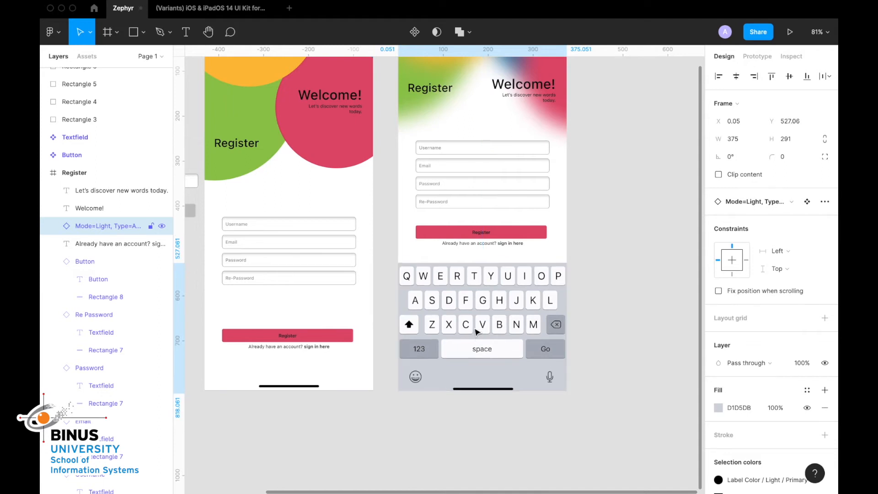
{"action": "left_click", "coordinate": [628, 380]}
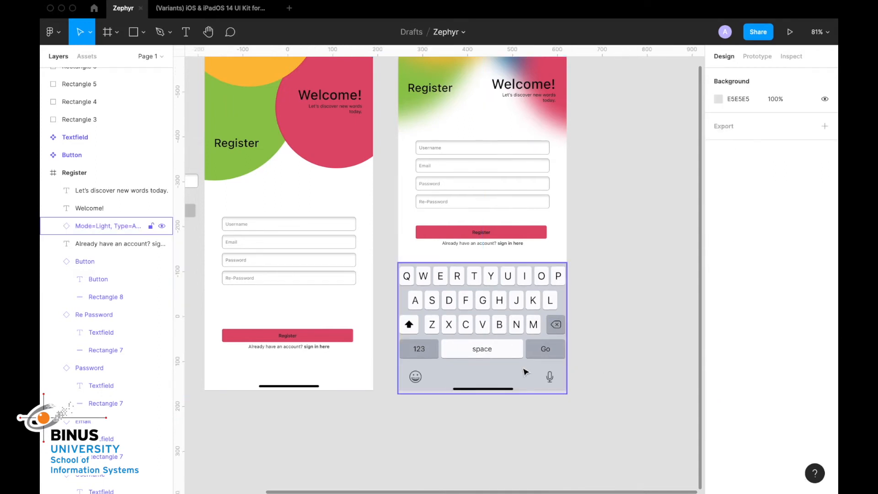
Move the second Register frame farther from the first one to widen the gap between them
{"action": "scroll", "coordinate": [525, 369], "scroll_direction": "down", "scroll_amount": 2}
{"action": "left_click_drag", "start_coordinate": [502, 105], "coordinate": [531, 105]}
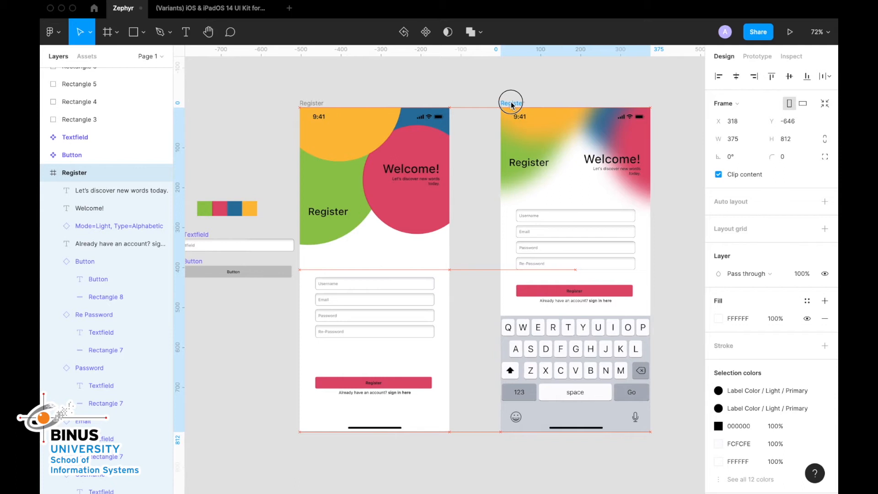
{"action": "left_click", "coordinate": [462, 102]}
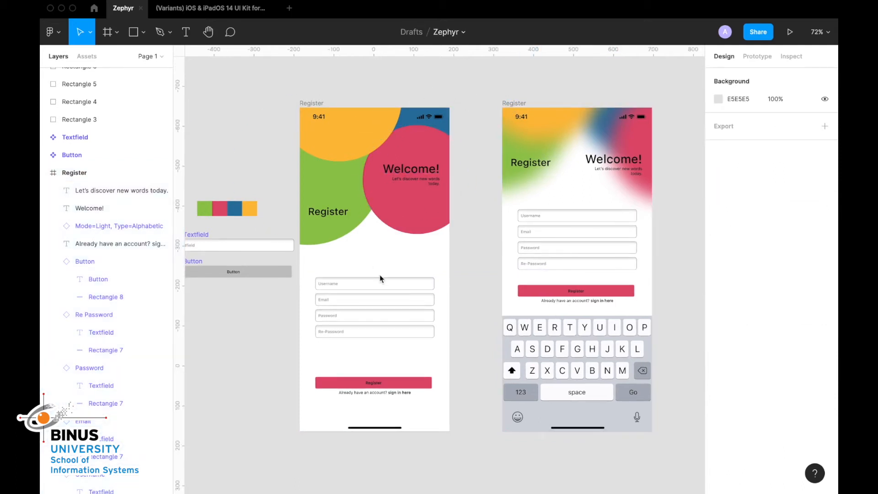
Connect the first frame's Register button to the second Register frame on tap, using the Smart animate transition
{"action": "left_click", "coordinate": [411, 388]}
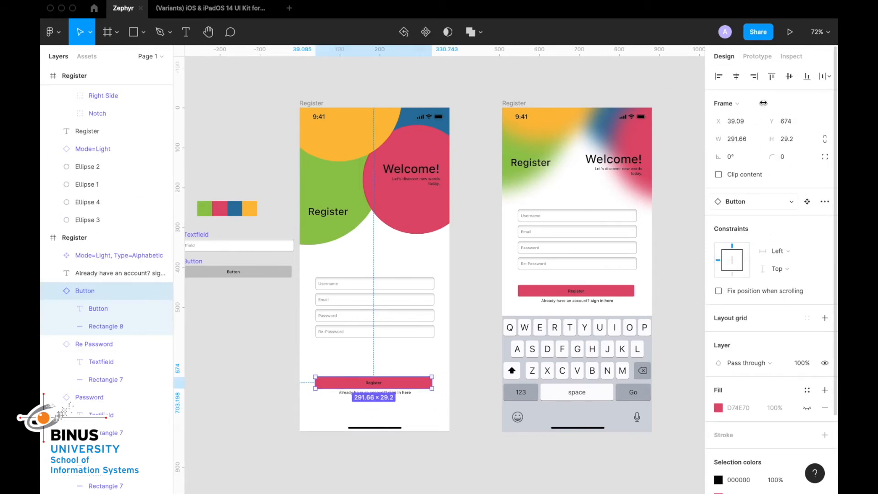
{"action": "left_click", "coordinate": [770, 55]}
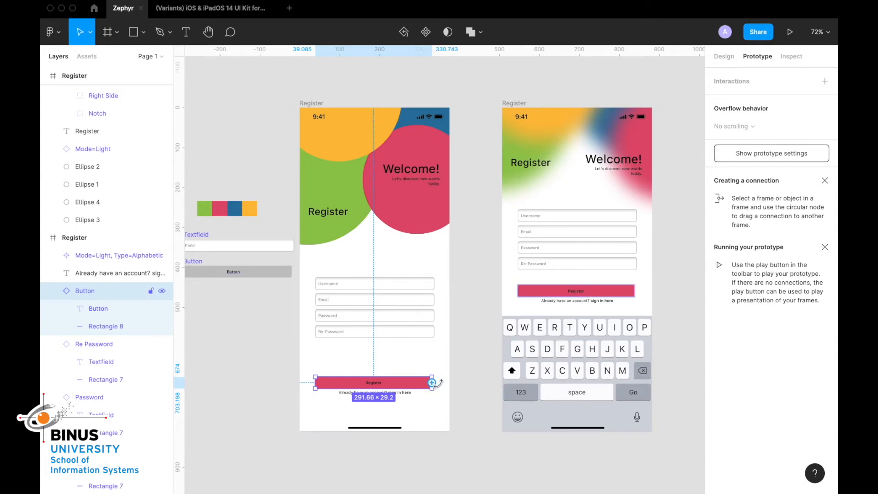
{"action": "left_click_drag", "start_coordinate": [433, 385], "coordinate": [508, 267]}
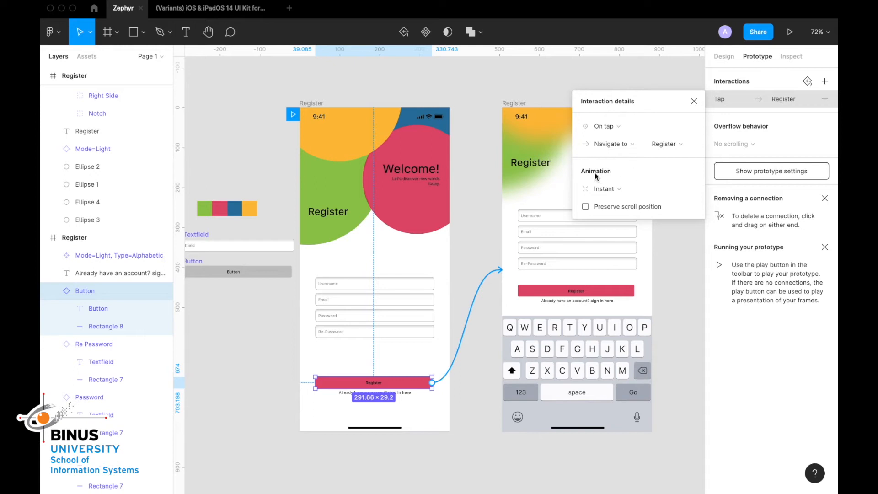
{"action": "left_click", "coordinate": [603, 189]}
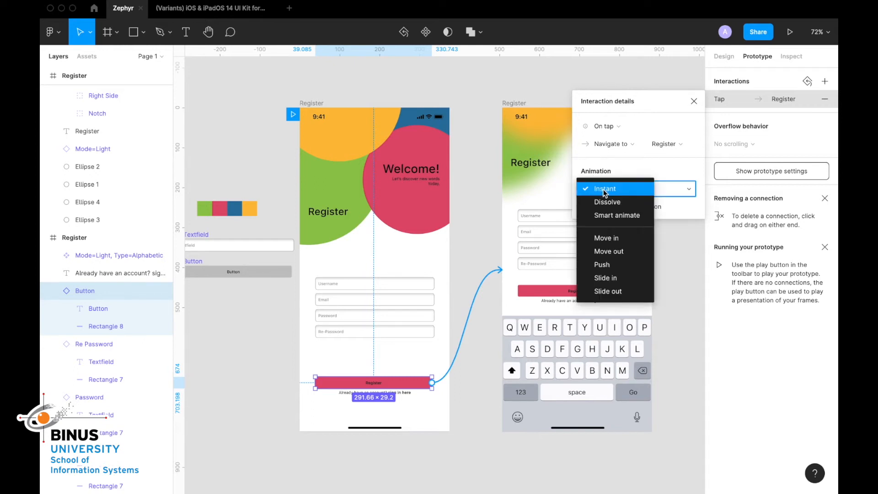
{"action": "left_click", "coordinate": [609, 216]}
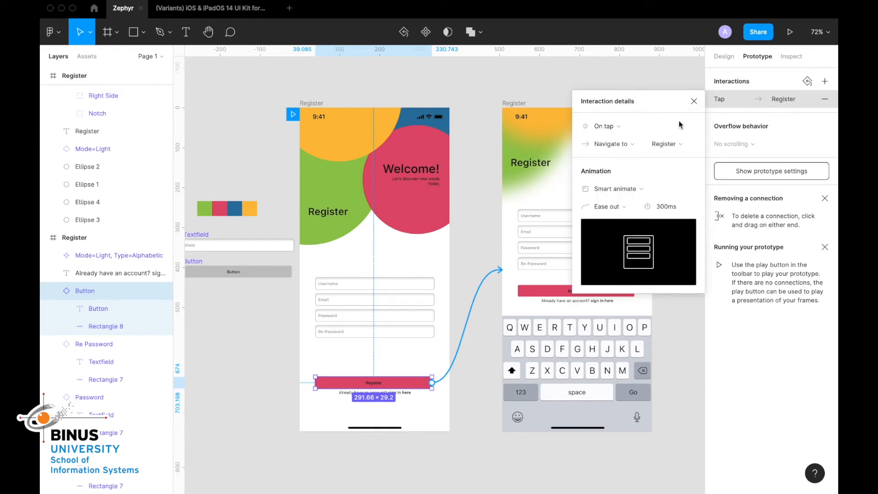
{"action": "left_click", "coordinate": [694, 101]}
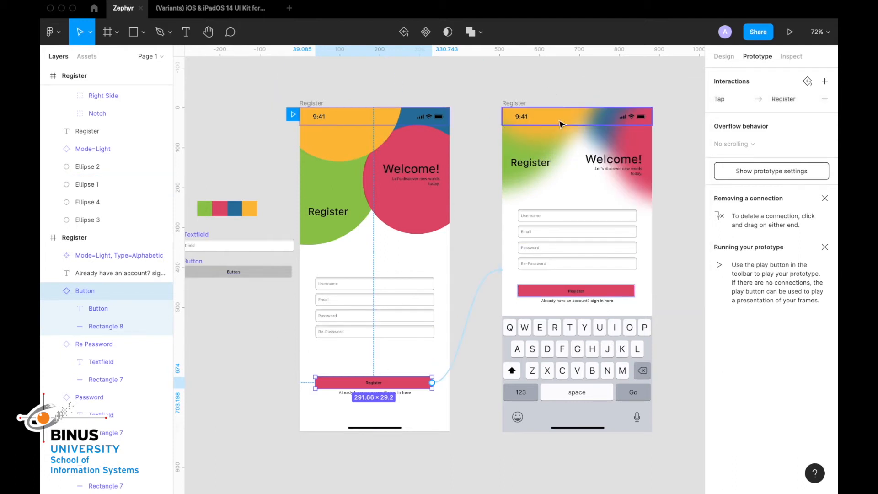
Preview the prototype and activate its Register button to test the transition
{"action": "left_click", "coordinate": [789, 32]}
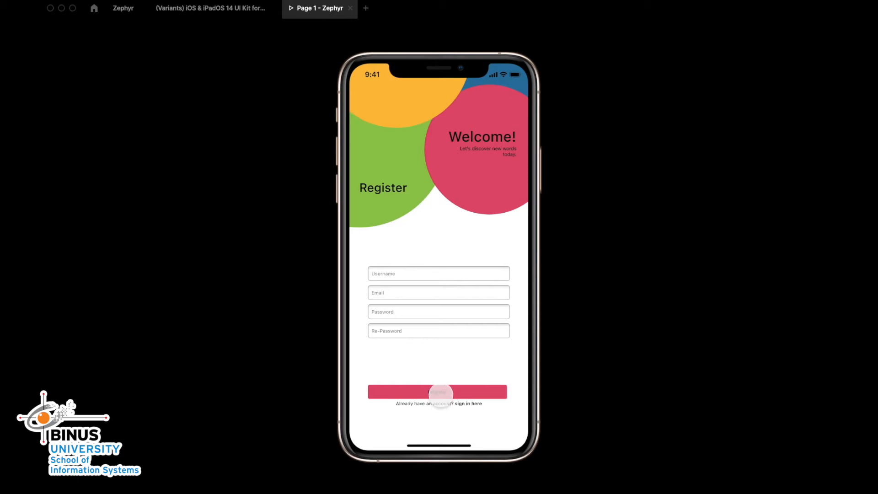
{"action": "left_click", "coordinate": [441, 392]}
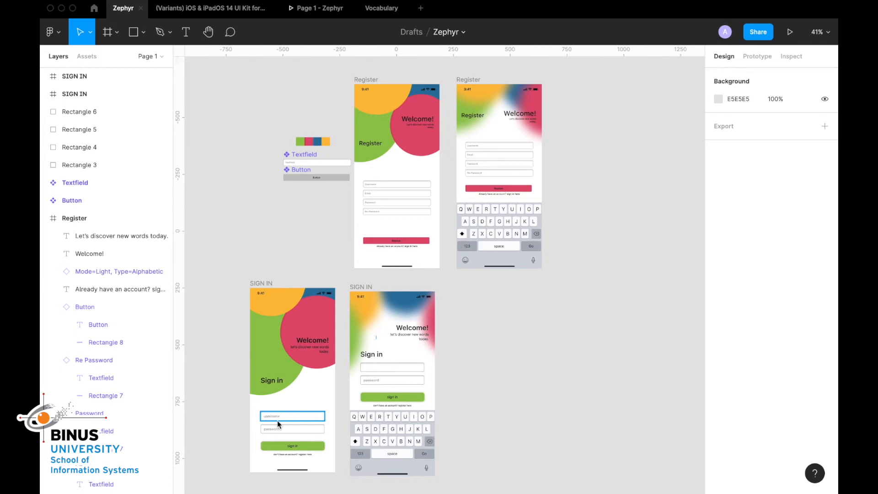
{"action": "scroll", "coordinate": [278, 426], "scroll_direction": "up", "scroll_amount": 5}
{"action": "scroll", "coordinate": [277, 430], "scroll_direction": "down", "scroll_amount": 6}
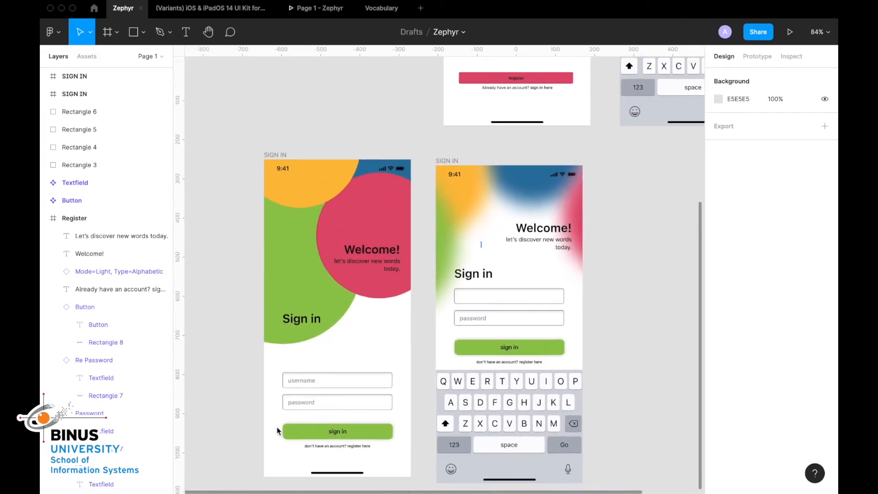
{"action": "scroll", "coordinate": [276, 427], "scroll_direction": "right", "scroll_amount": 2}
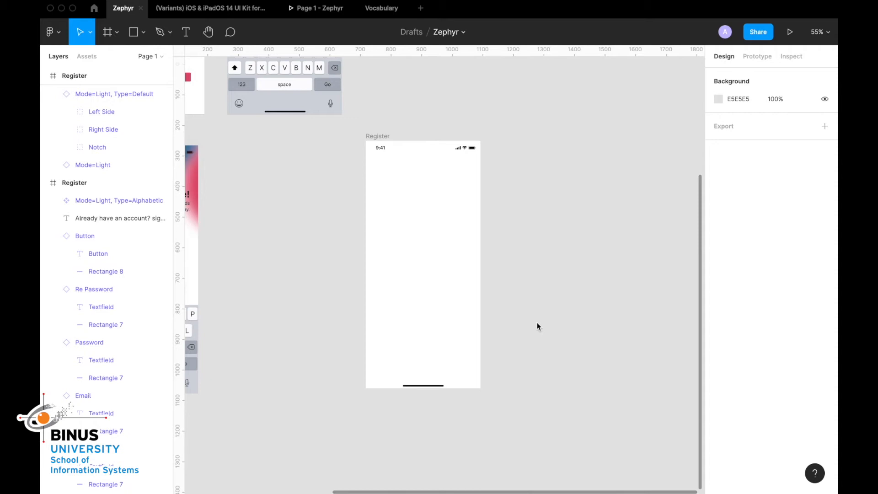
Run the Feather Icons plugin beside the blank Register frame, search for "home" and insert the home icon
{"action": "scroll", "coordinate": [537, 322], "scroll_direction": "up", "scroll_amount": 5}
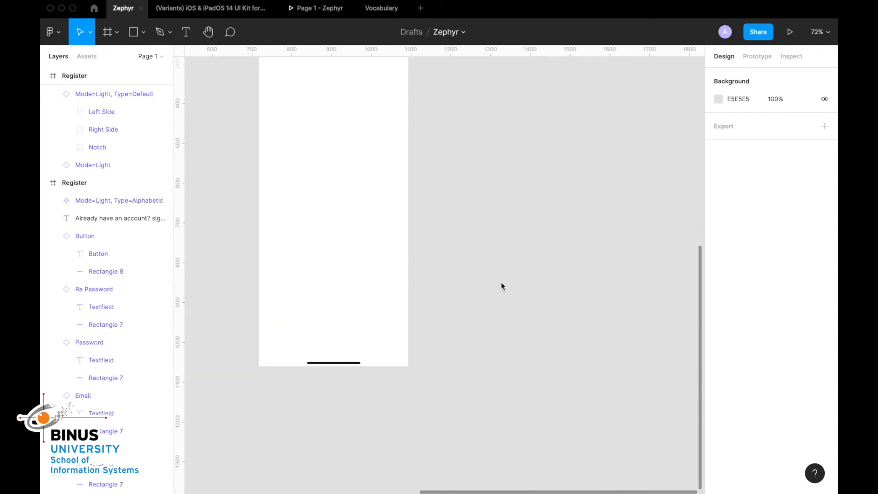
{"action": "right_click", "coordinate": [485, 265]}
{"action": "mouse_move", "coordinate": [502, 305]}
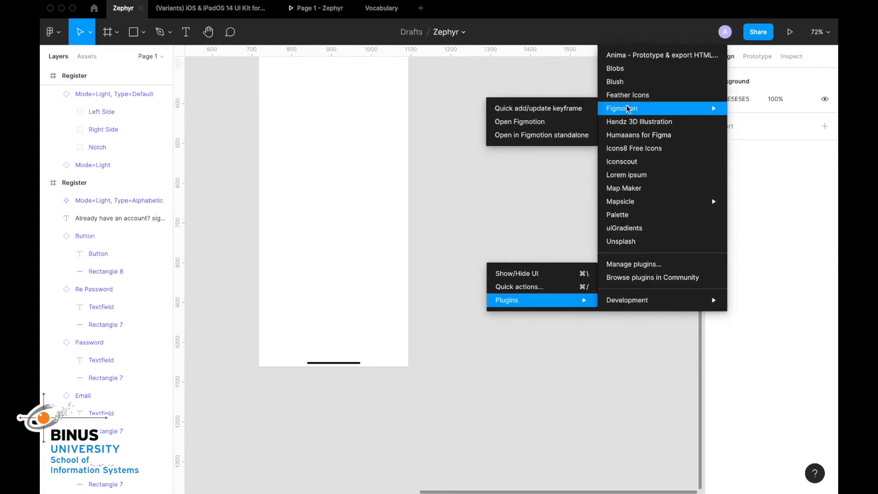
{"action": "left_click", "coordinate": [628, 97]}
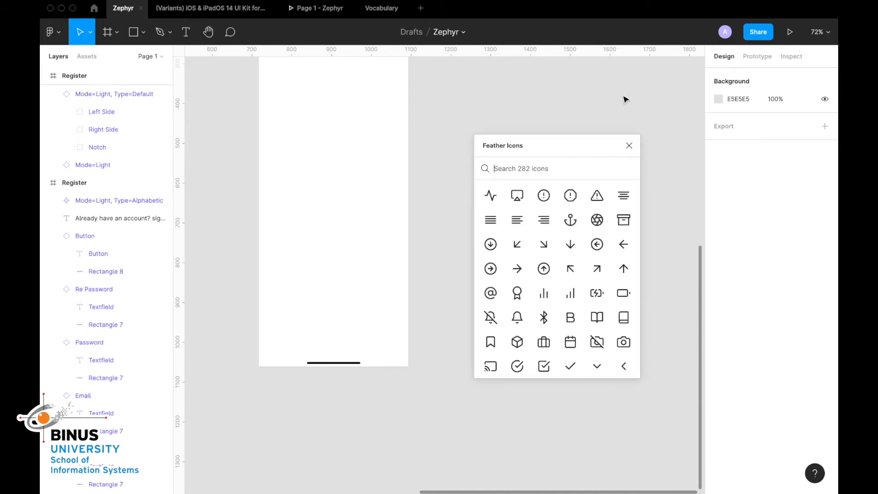
{"action": "left_click", "coordinate": [535, 169]}
{"action": "type", "text": "home"}
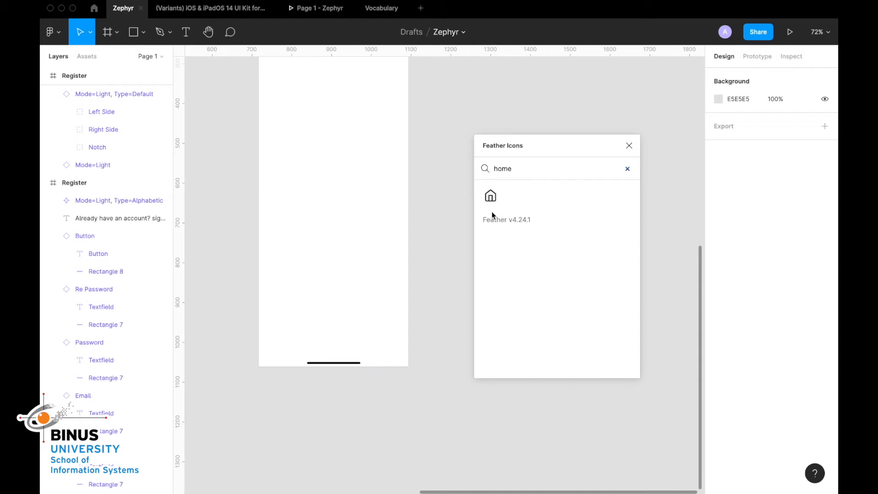
{"action": "left_click", "coordinate": [490, 197]}
Search Feather Icons for "clip" and insert the clipboard icon
{"action": "double_click", "coordinate": [519, 173]}
{"action": "type", "text": "clip"}
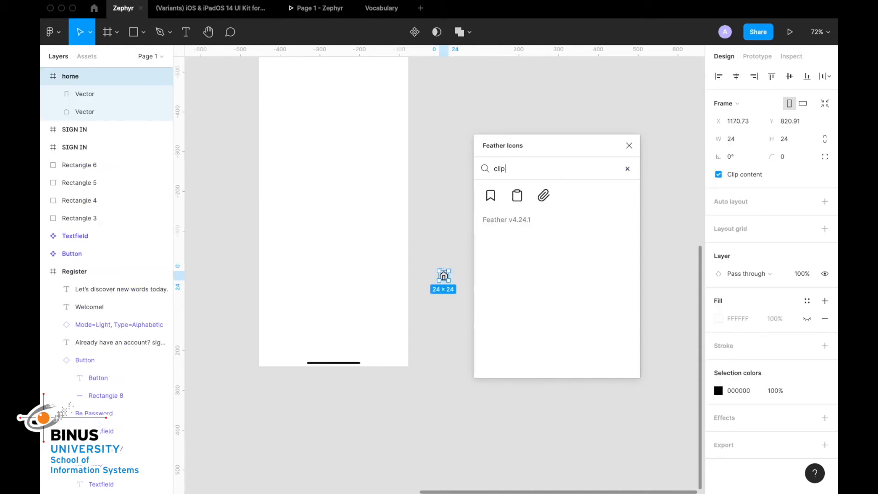
{"action": "left_click", "coordinate": [517, 195]}
Search Feather Icons for "badge" and insert the award icon
{"action": "left_click", "coordinate": [513, 168]}
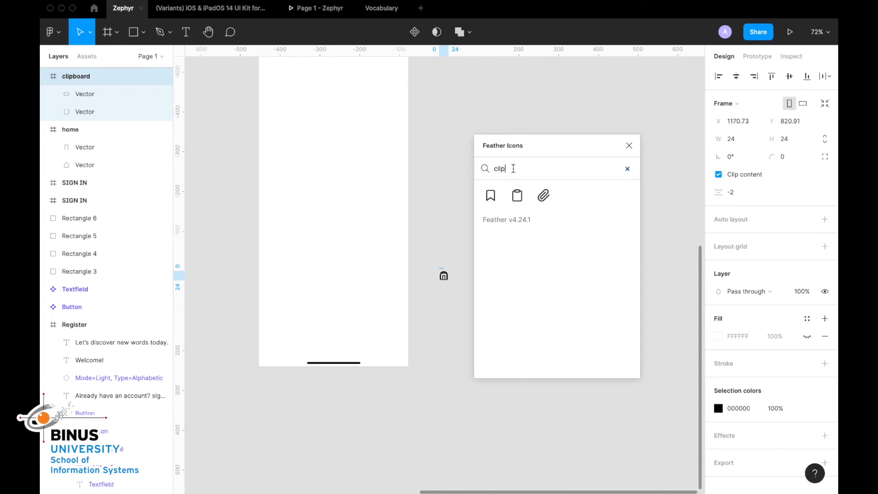
{"action": "key", "text": "BackSpace"}
{"action": "key", "text": "BackSpace"}
{"action": "key", "text": "BackSpace"}
{"action": "key", "text": "BackSpace"}
{"action": "type", "text": "badge"}
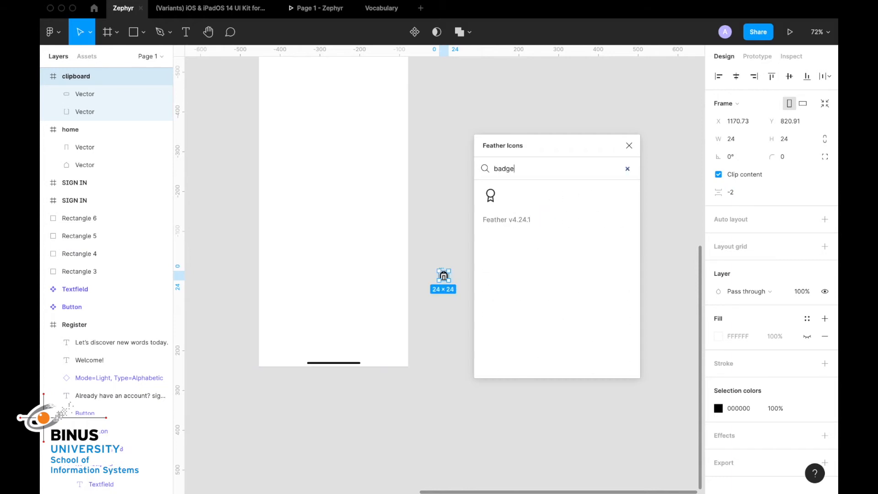
{"action": "left_click", "coordinate": [491, 195]}
Search Feather Icons for "user", insert the plain user icon and close the plugin
{"action": "double_click", "coordinate": [522, 169]}
{"action": "type", "text": "user"}
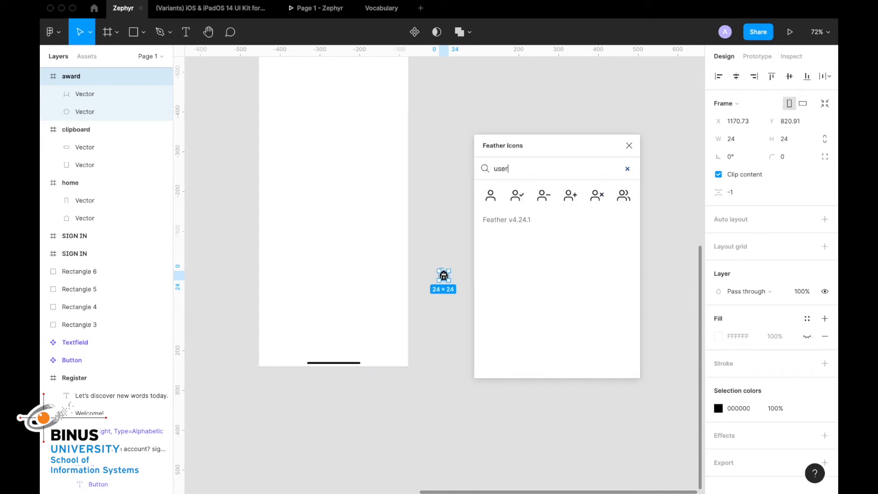
{"action": "left_click", "coordinate": [490, 195]}
{"action": "left_click", "coordinate": [629, 145]}
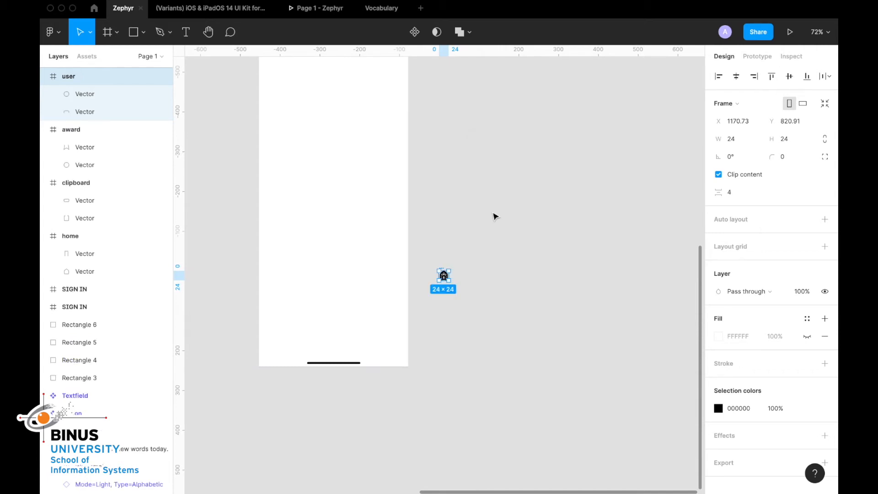
Spread the stacked home, clipboard, user and award icons into one evenly spaced, top-aligned row
{"action": "scroll", "coordinate": [485, 220], "scroll_direction": "up", "scroll_amount": 3}
{"action": "scroll", "coordinate": [412, 322], "scroll_direction": "up", "scroll_amount": 5}
{"action": "left_click_drag", "start_coordinate": [405, 313], "coordinate": [475, 393]}
{"action": "left_click_drag", "start_coordinate": [405, 310], "coordinate": [470, 323]}
{"action": "left_click_drag", "start_coordinate": [466, 386], "coordinate": [594, 316]}
{"action": "left_click_drag", "start_coordinate": [636, 393], "coordinate": [396, 232]}
{"action": "left_click", "coordinate": [825, 76]}
{"action": "left_click", "coordinate": [754, 132]}
{"action": "left_click", "coordinate": [773, 78]}
{"action": "left_click", "coordinate": [555, 196]}
{"action": "scroll", "coordinate": [554, 197], "scroll_direction": "down", "scroll_amount": 3}
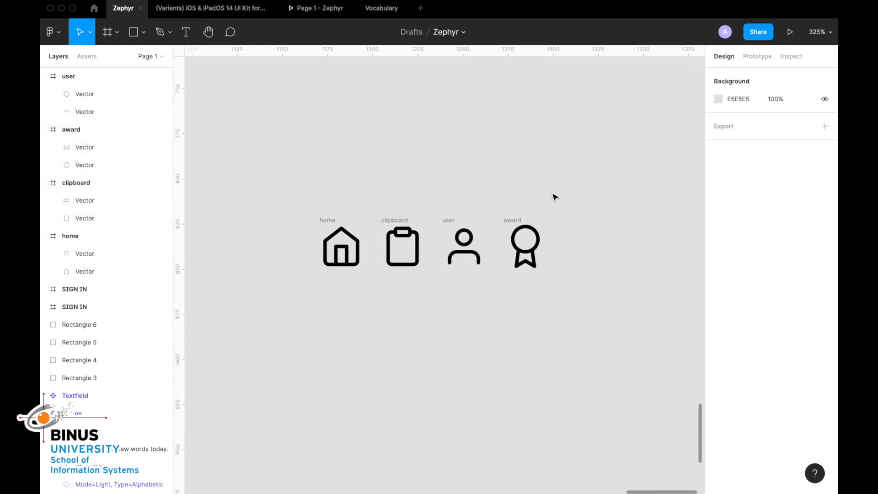
{"action": "scroll", "coordinate": [466, 286], "scroll_direction": "down", "scroll_amount": 2}
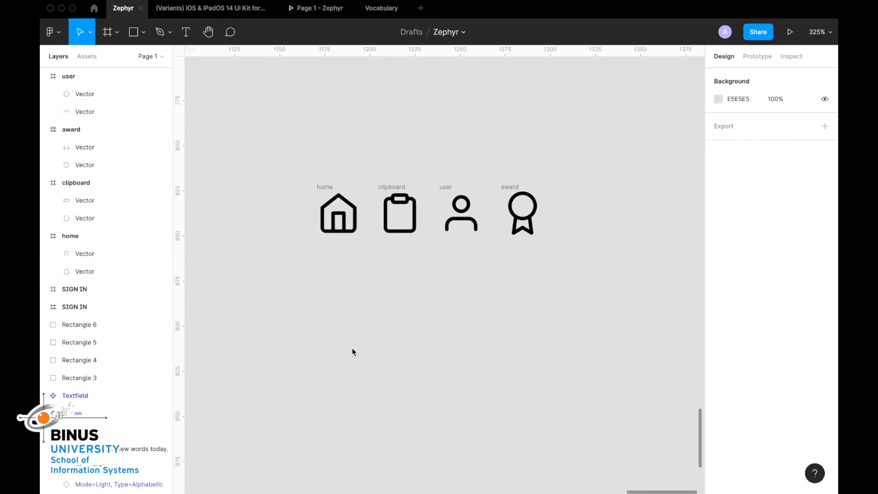
Add a "Home" text label at size 8 below the icon row and nudge it slightly upward
{"action": "key", "text": "t"}
{"action": "left_click", "coordinate": [373, 353]}
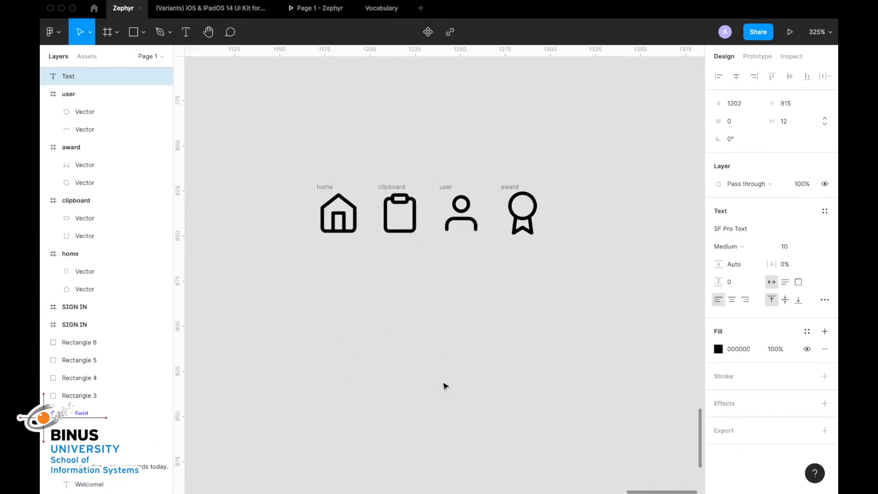
{"action": "type", "text": "Home"}
{"action": "key", "text": "ctrl+a"}
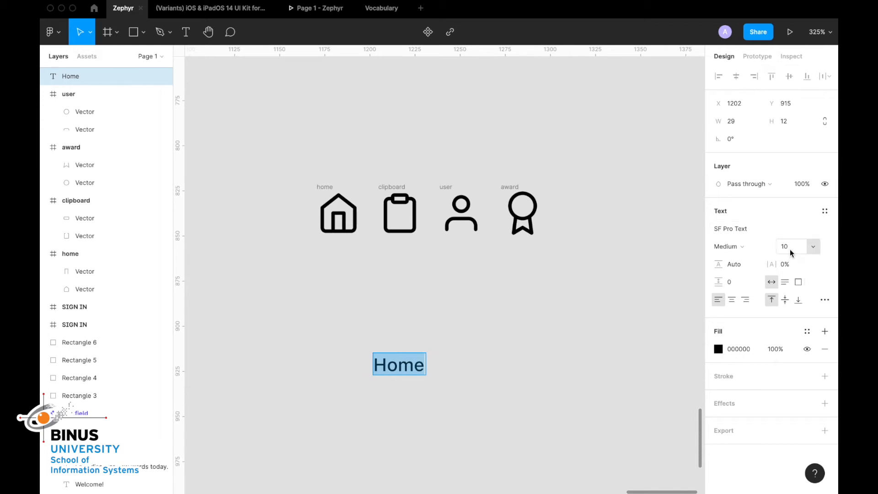
{"action": "type", "text": "8"}
{"action": "key", "text": "Return"}
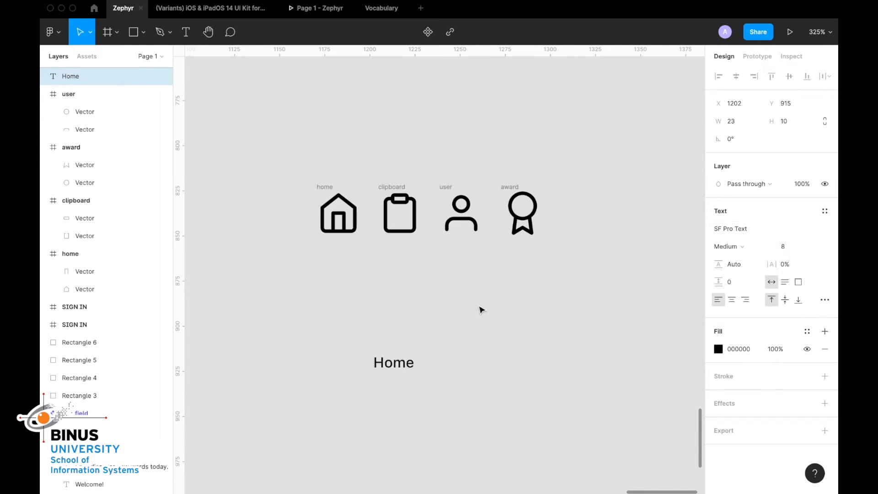
{"action": "key", "text": "Escape"}
{"action": "left_click_drag", "start_coordinate": [389, 368], "coordinate": [394, 354]}
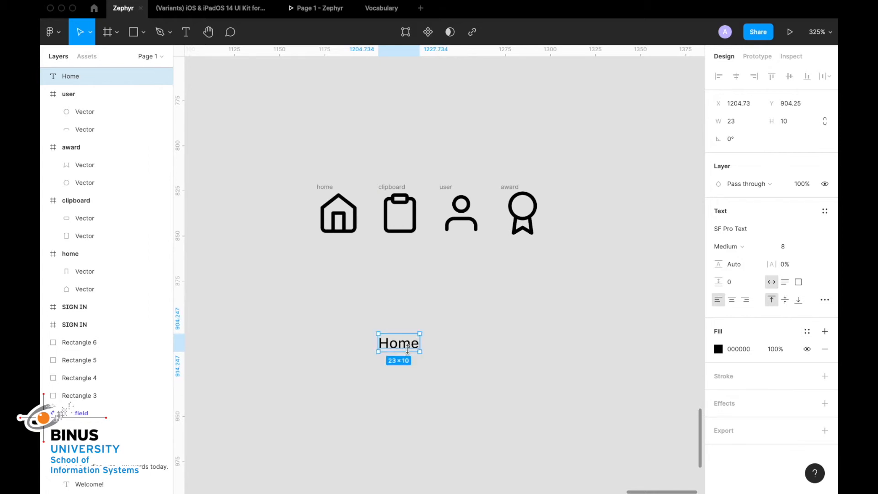
Wrap the Home label in an auto layout frame and place the home icon inside that frame
{"action": "key", "text": "shift+a"}
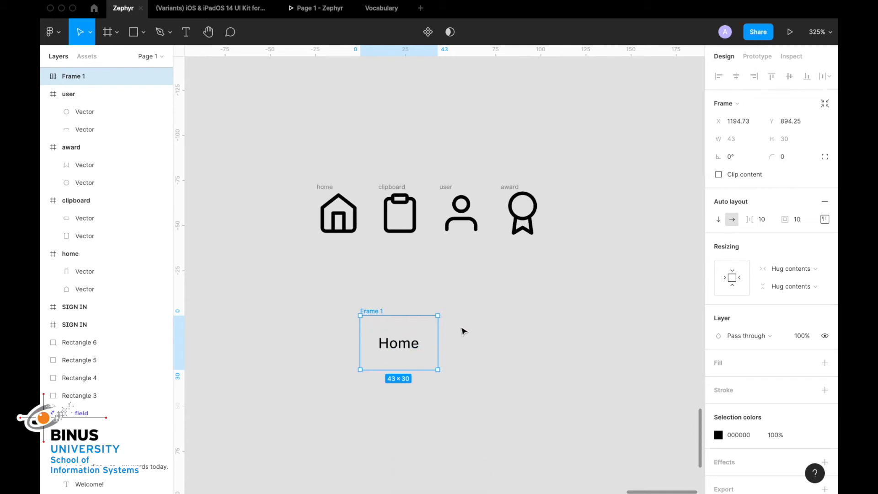
{"action": "left_click_drag", "start_coordinate": [328, 185], "coordinate": [328, 206]}
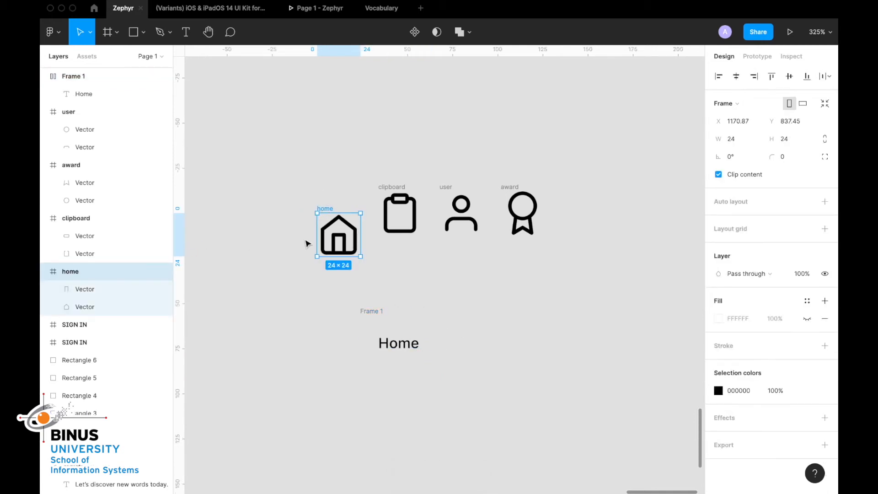
{"action": "left_click_drag", "start_coordinate": [326, 211], "coordinate": [316, 233]}
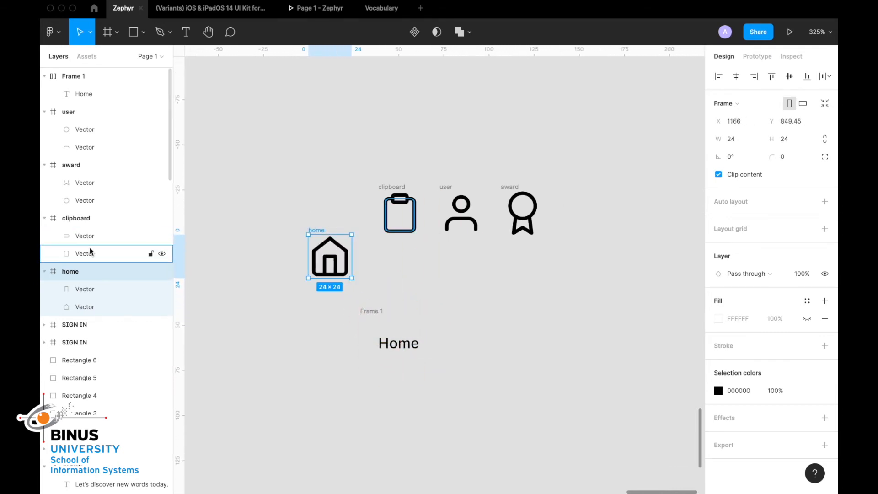
{"action": "left_click_drag", "start_coordinate": [94, 276], "coordinate": [84, 84]}
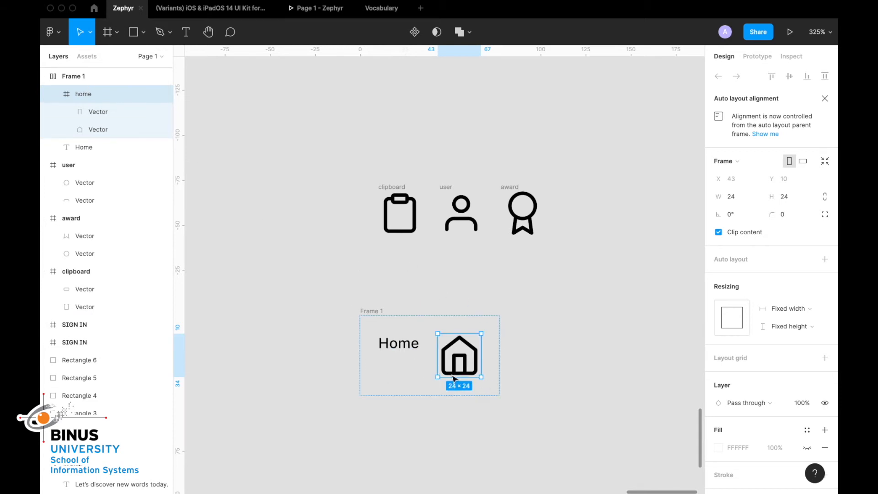
Switch the Home item's auto layout to vertical and reorder it so the icon sits above the label
{"action": "left_click", "coordinate": [373, 313]}
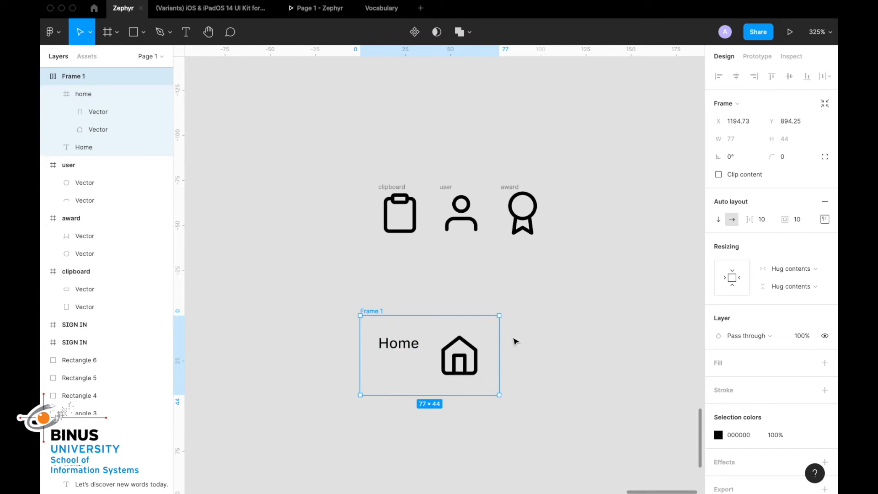
{"action": "left_click", "coordinate": [723, 220]}
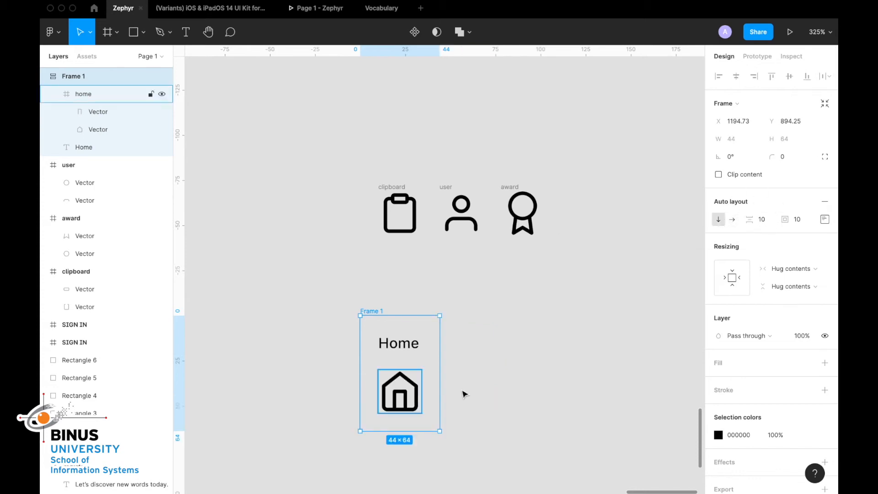
{"action": "left_click_drag", "start_coordinate": [416, 401], "coordinate": [417, 372]}
{"action": "left_click", "coordinate": [417, 372]}
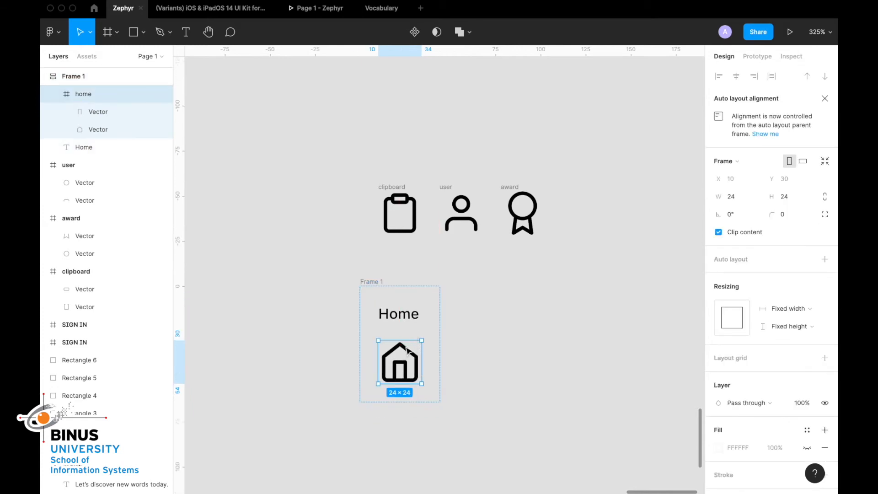
{"action": "left_click_drag", "start_coordinate": [405, 346], "coordinate": [403, 314]}
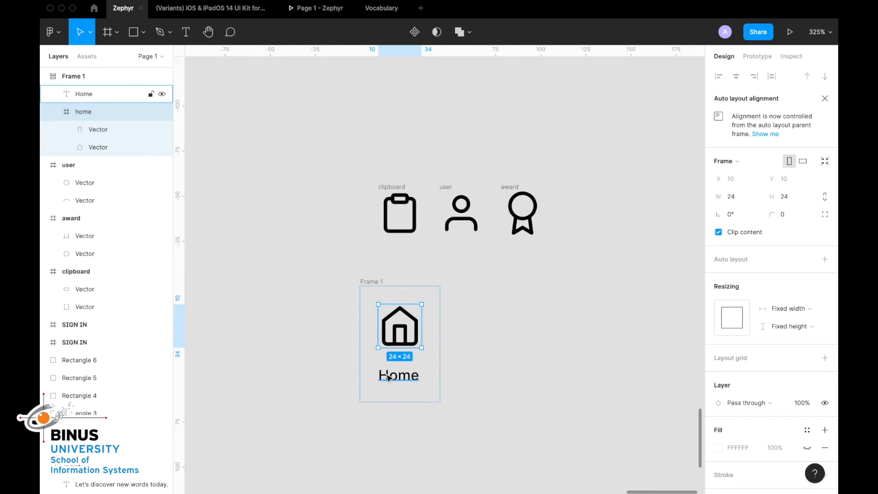
{"action": "left_click", "coordinate": [550, 317]}
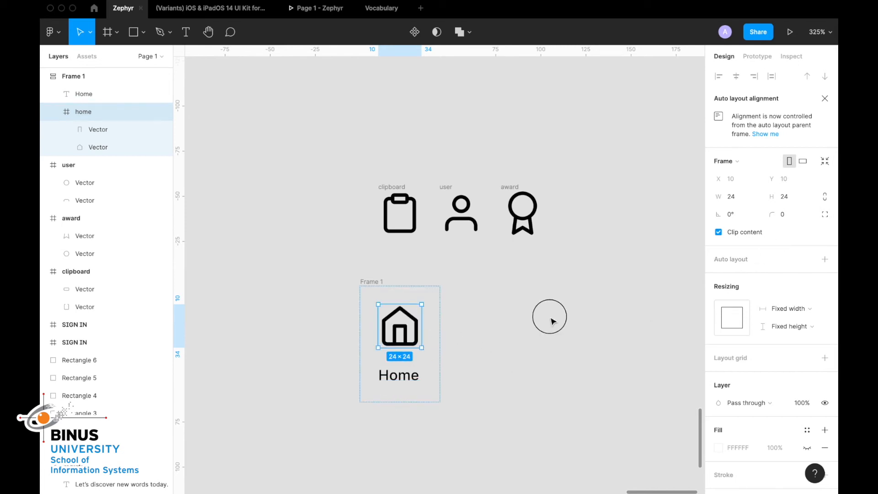
Set the Home item's auto layout spacing to 2 and centre its contents
{"action": "left_click", "coordinate": [387, 289]}
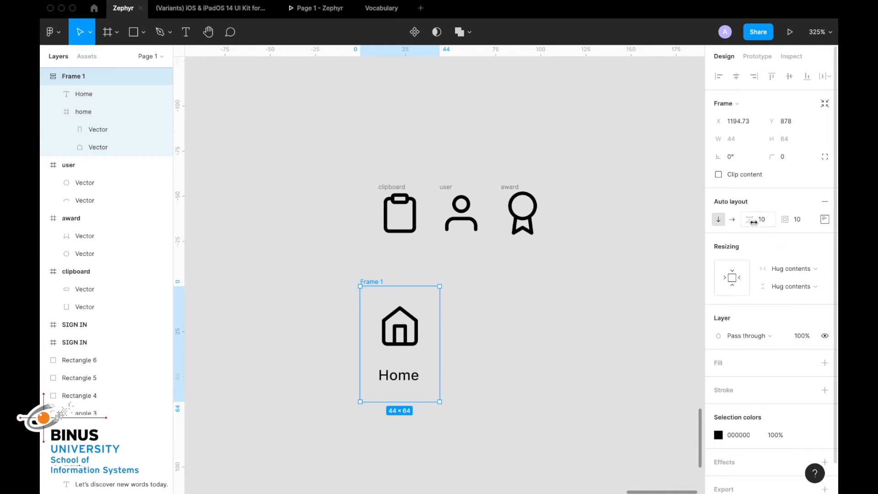
{"action": "left_click_drag", "start_coordinate": [754, 222], "coordinate": [747, 223]}
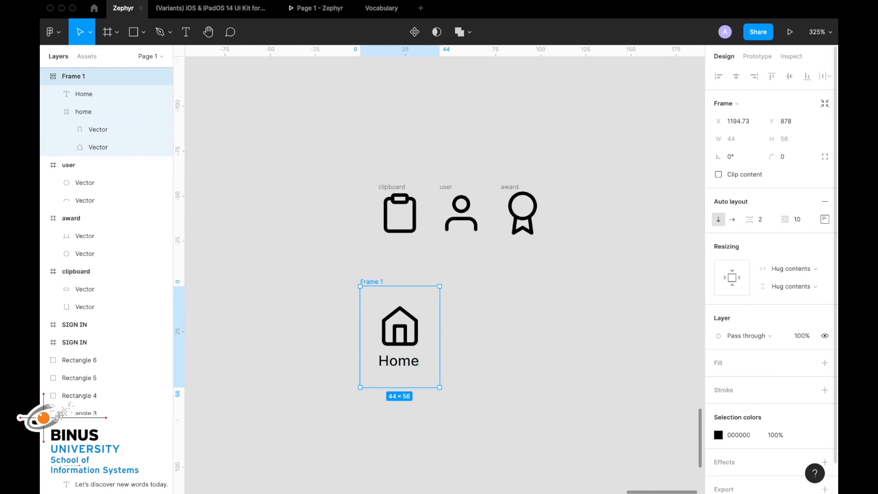
{"action": "left_click", "coordinate": [825, 219]}
{"action": "left_click", "coordinate": [789, 265]}
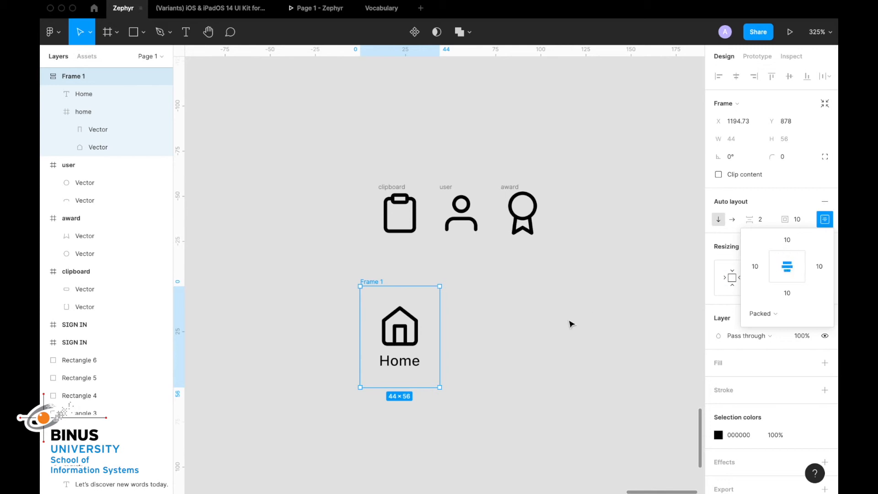
{"action": "left_click", "coordinate": [571, 323]}
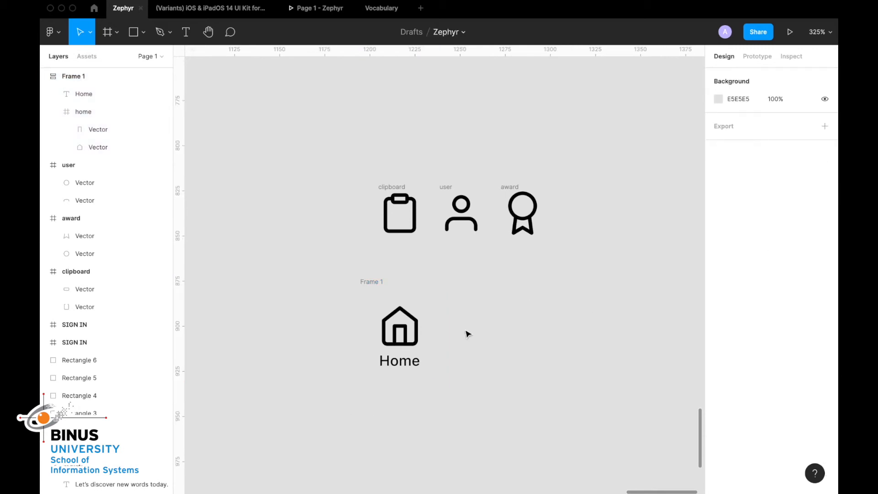
Wrap the Home item in an outer horizontal auto layout frame
{"action": "left_click_drag", "start_coordinate": [326, 263], "coordinate": [486, 410]}
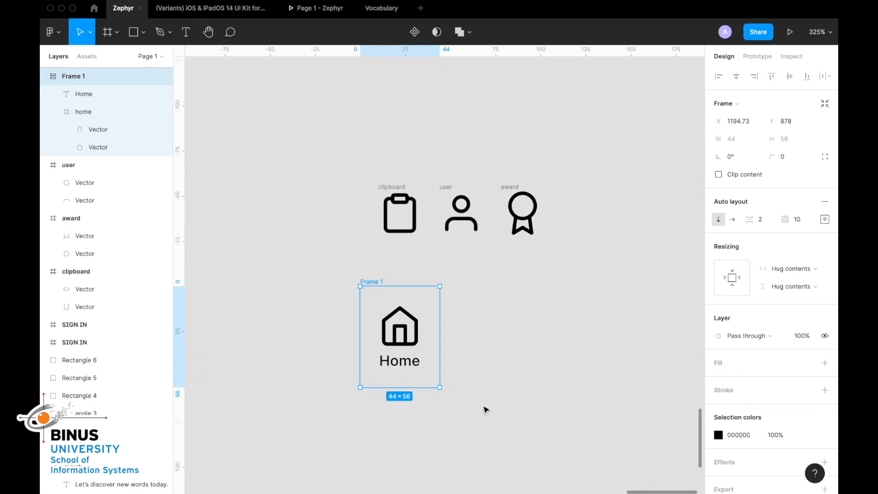
{"action": "key", "text": "shift+a"}
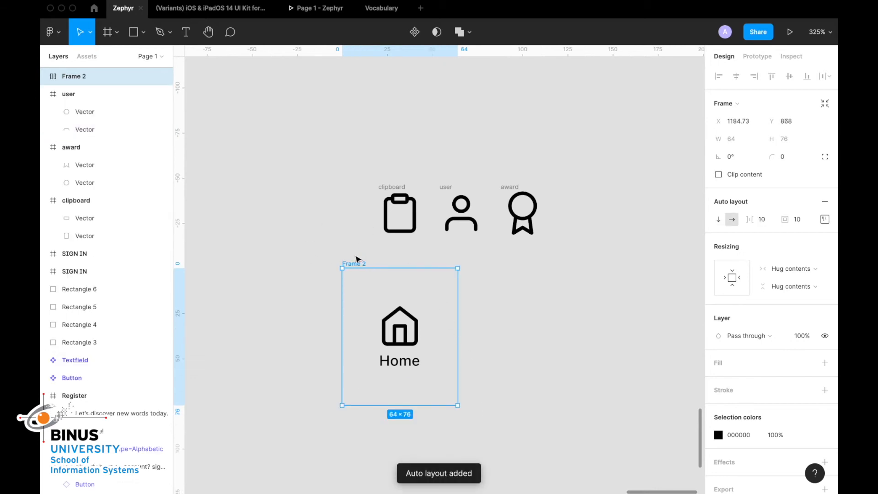
{"action": "scroll", "coordinate": [389, 283], "scroll_direction": "down", "scroll_amount": 2}
{"action": "scroll", "coordinate": [389, 283], "scroll_direction": "right", "scroll_amount": 1}
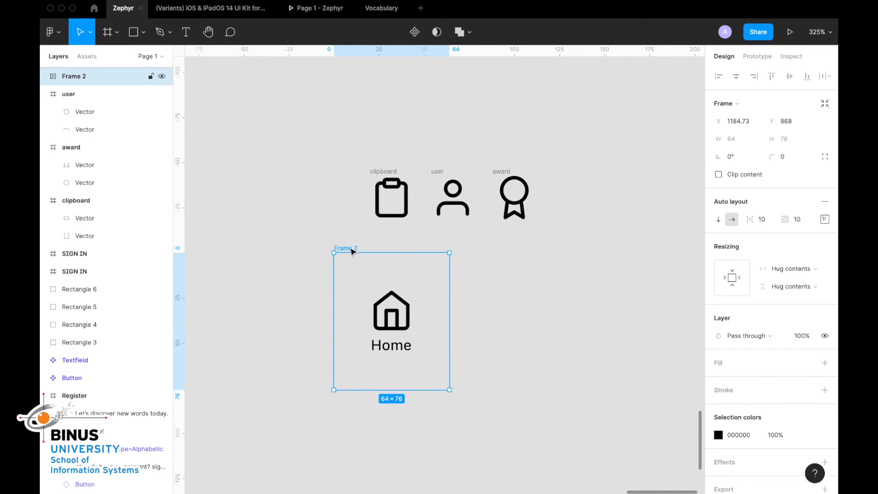
Duplicate the inner Home item three times within the outer auto layout frame
{"action": "left_click", "coordinate": [403, 307]}
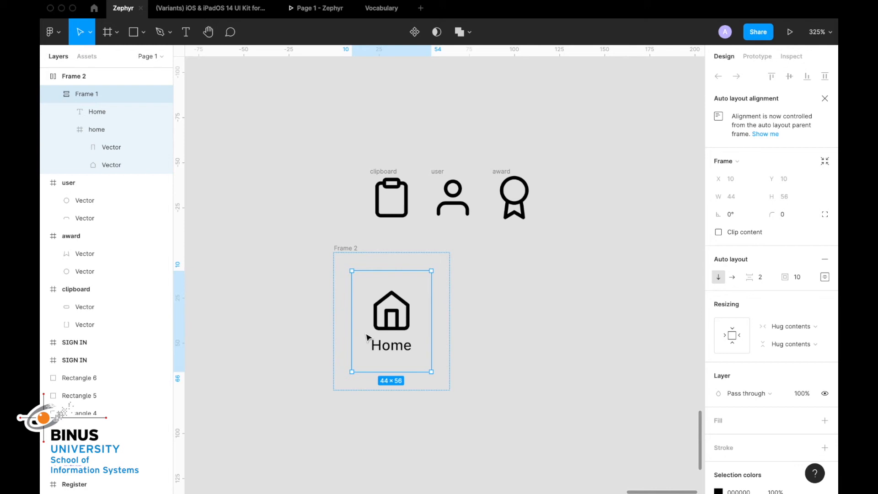
{"action": "key", "text": "super+d"}
{"action": "key", "text": "super+d"}
{"action": "key", "text": "super+d"}
{"action": "scroll", "coordinate": [369, 338], "scroll_direction": "right", "scroll_amount": 1}
{"action": "scroll", "coordinate": [369, 339], "scroll_direction": "down", "scroll_amount": 1}
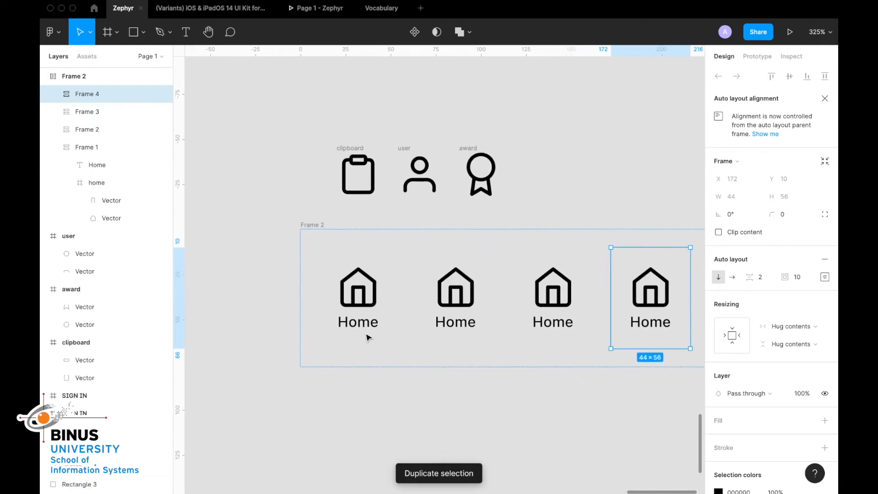
{"action": "left_click", "coordinate": [447, 384]}
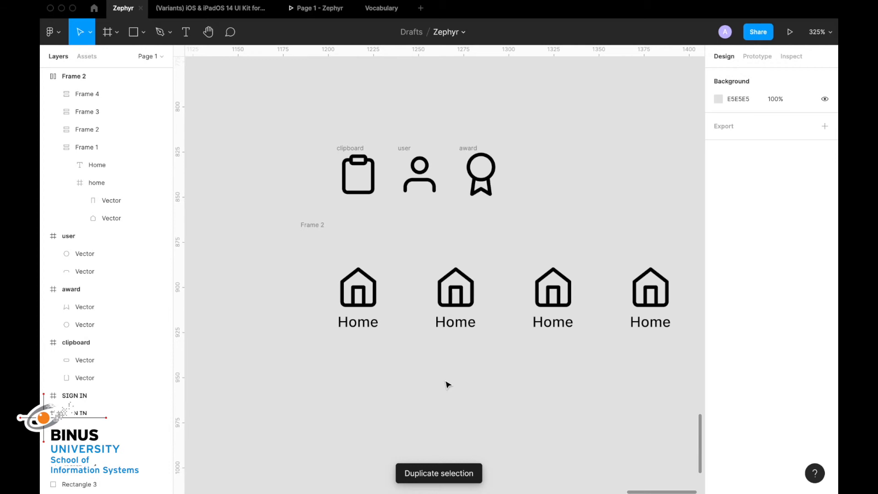
Change the second navigation item's label to "Leaderboard"
{"action": "scroll", "coordinate": [447, 385], "scroll_direction": "right", "scroll_amount": 1}
{"action": "scroll", "coordinate": [447, 385], "scroll_direction": "down", "scroll_amount": 1}
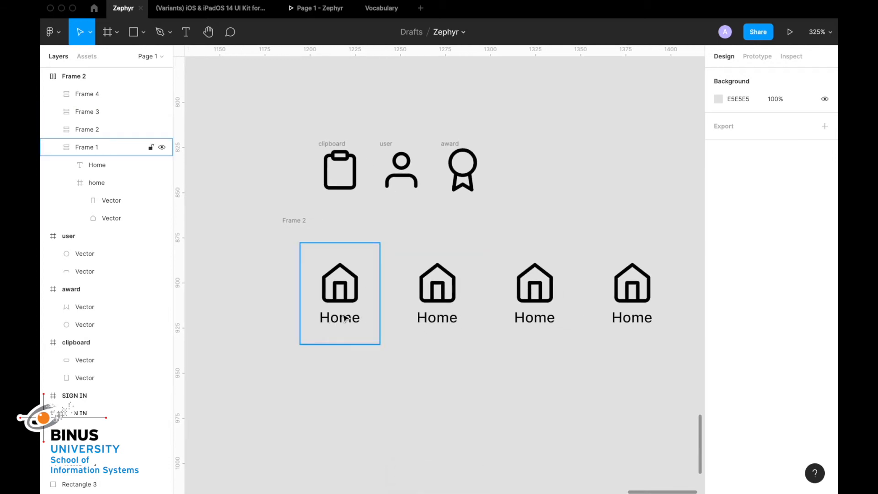
{"action": "left_click", "coordinate": [435, 322]}
{"action": "double_click", "coordinate": [434, 322]}
{"action": "double_click", "coordinate": [433, 322]}
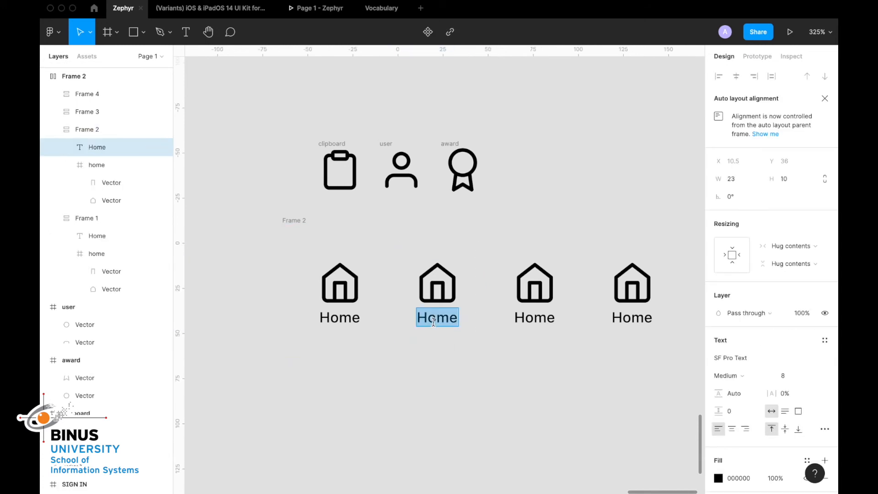
{"action": "type", "text": "Leaderb"}
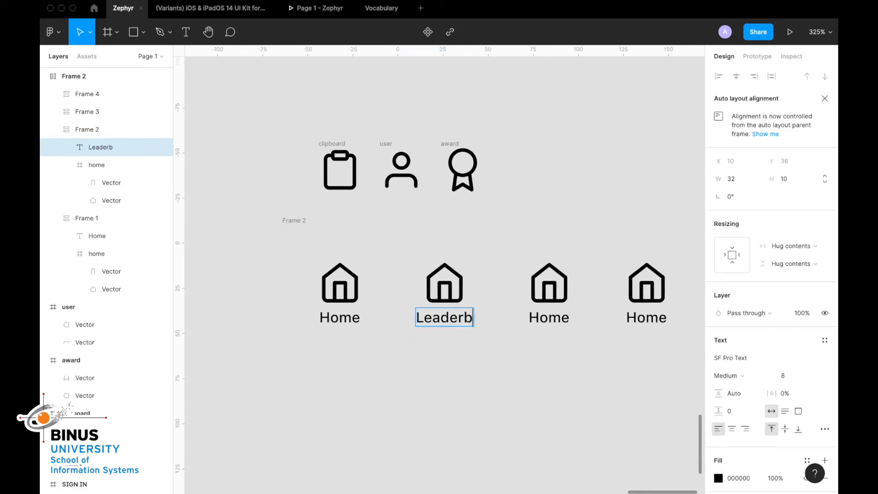
{"action": "type", "text": "oard"}
Change the third navigation item's label to "Badges" and the fourth's to "Profile"
{"action": "double_click", "coordinate": [588, 315]}
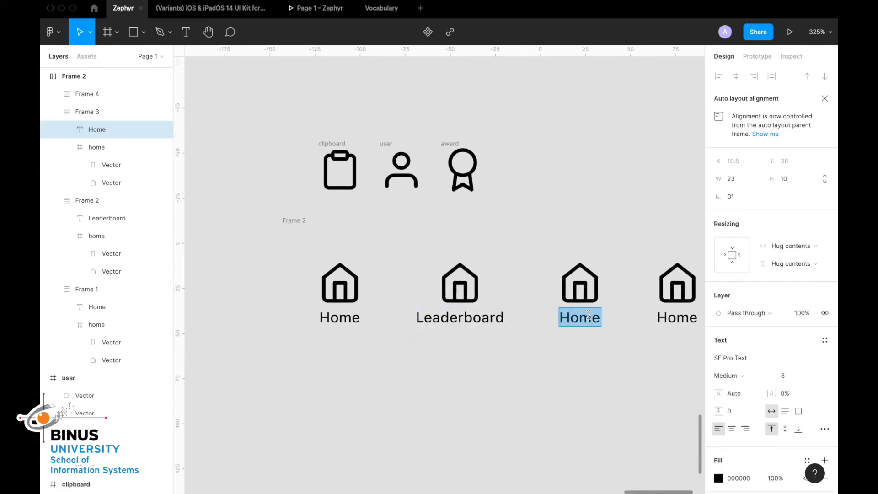
{"action": "type", "text": "Badges"}
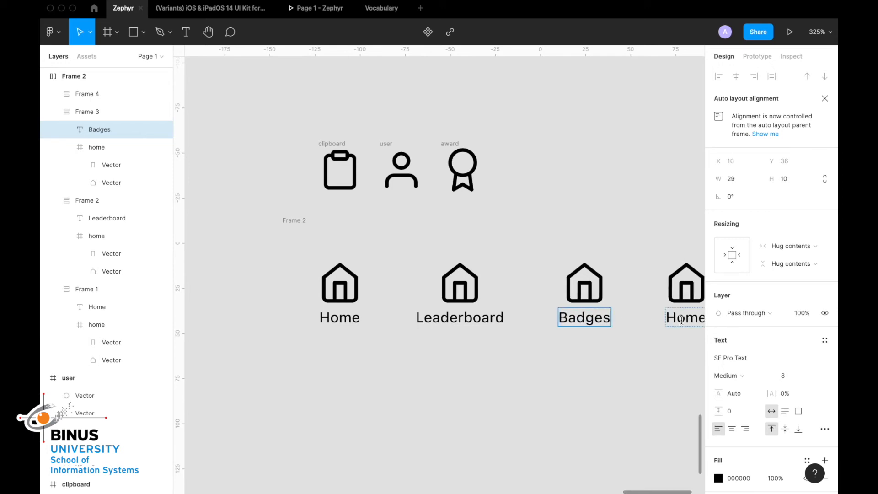
{"action": "double_click", "coordinate": [681, 319]}
{"action": "type", "text": "Profile"}
{"action": "key", "text": "Escape"}
{"action": "scroll", "coordinate": [590, 404], "scroll_direction": "down", "scroll_amount": 1}
{"action": "scroll", "coordinate": [590, 404], "scroll_direction": "right", "scroll_amount": 2}
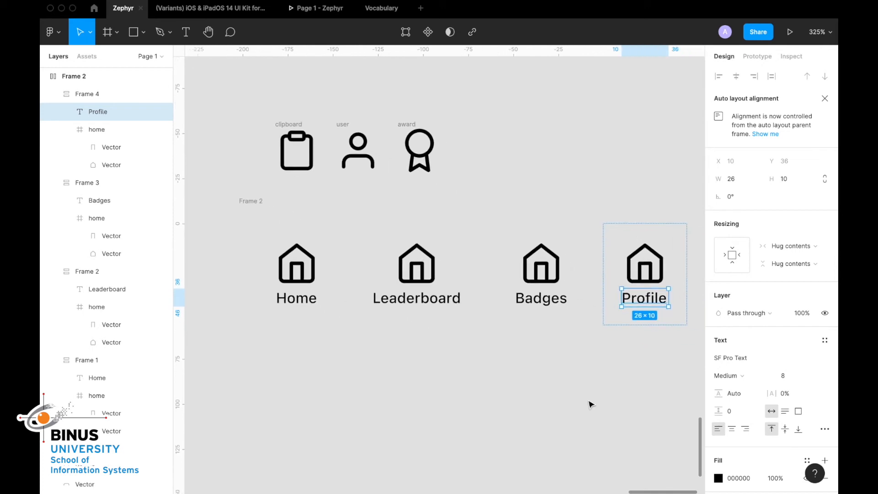
Replace the home icon in the Leaderboard item with the clipboard icon
{"action": "left_click_drag", "start_coordinate": [289, 126], "coordinate": [408, 251]}
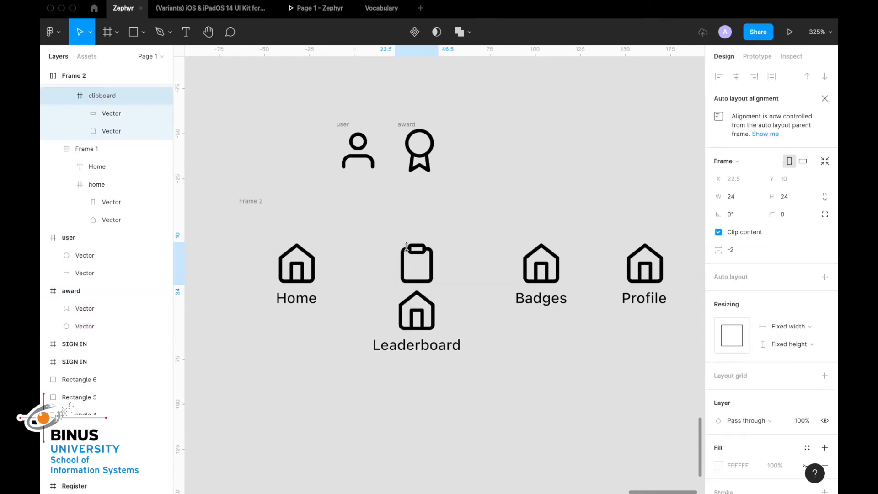
{"action": "left_click", "coordinate": [433, 309]}
{"action": "key", "text": "Delete"}
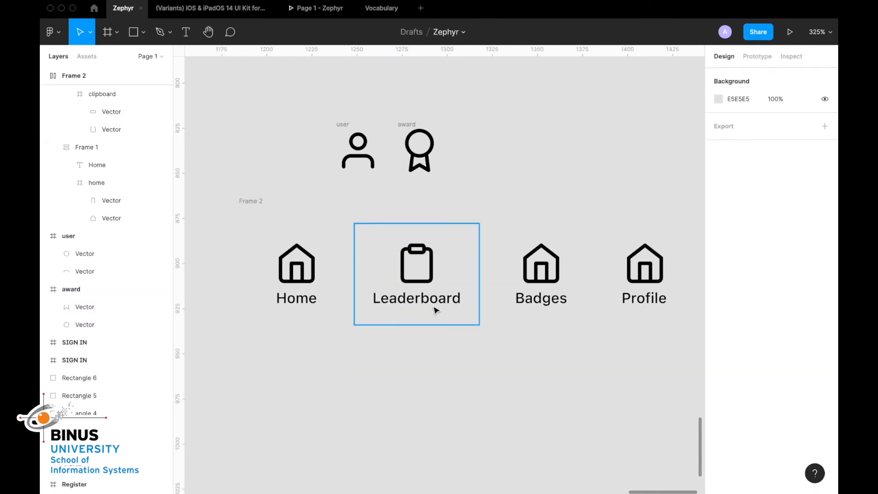
Replace the home icon in the Badges item with the award icon and in the Profile item with the user icon
{"action": "left_click_drag", "start_coordinate": [405, 128], "coordinate": [518, 256]}
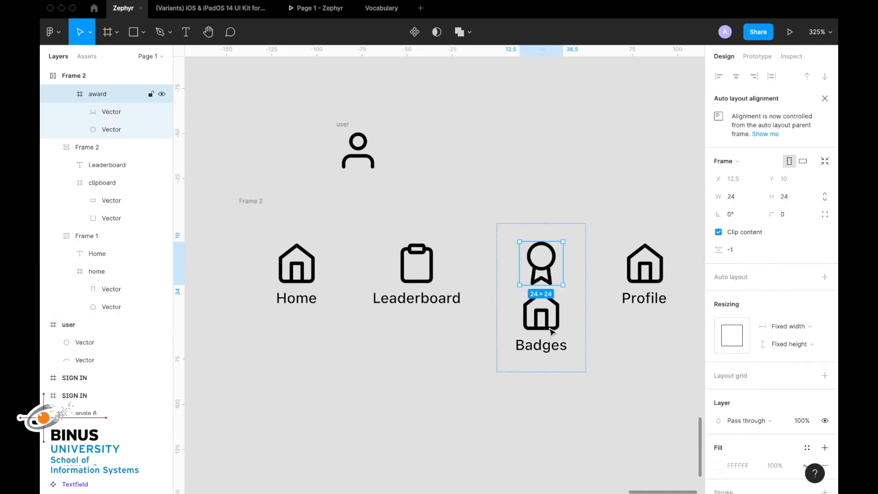
{"action": "left_click", "coordinate": [541, 314]}
{"action": "key", "text": "Delete"}
{"action": "left_click_drag", "start_coordinate": [343, 125], "coordinate": [635, 236]}
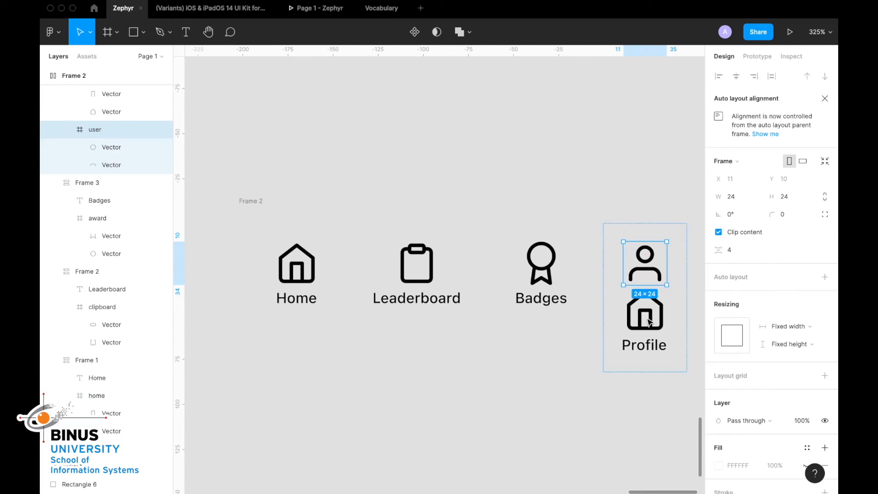
{"action": "left_click", "coordinate": [656, 310]}
{"action": "key", "text": "Delete"}
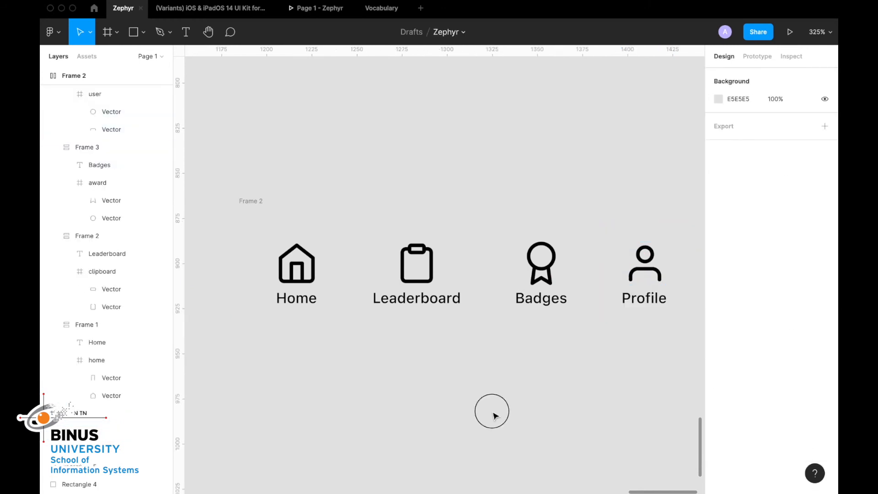
Move the whole navigation bar frame into the blank screen, just above its home indicator
{"action": "scroll", "coordinate": [492, 412], "scroll_direction": "down", "scroll_amount": 5}
{"action": "scroll", "coordinate": [494, 414], "scroll_direction": "down", "scroll_amount": 3}
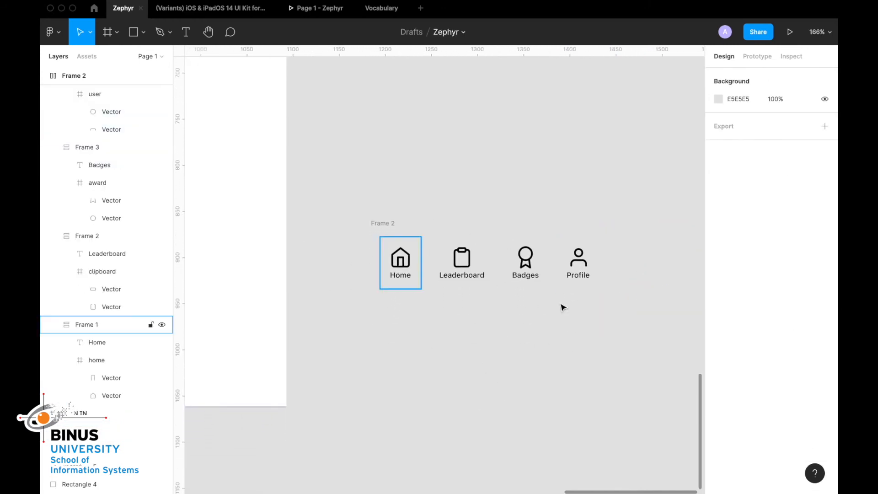
{"action": "scroll", "coordinate": [555, 298], "scroll_direction": "left", "scroll_amount": 5}
{"action": "scroll", "coordinate": [494, 222], "scroll_direction": "down", "scroll_amount": 3}
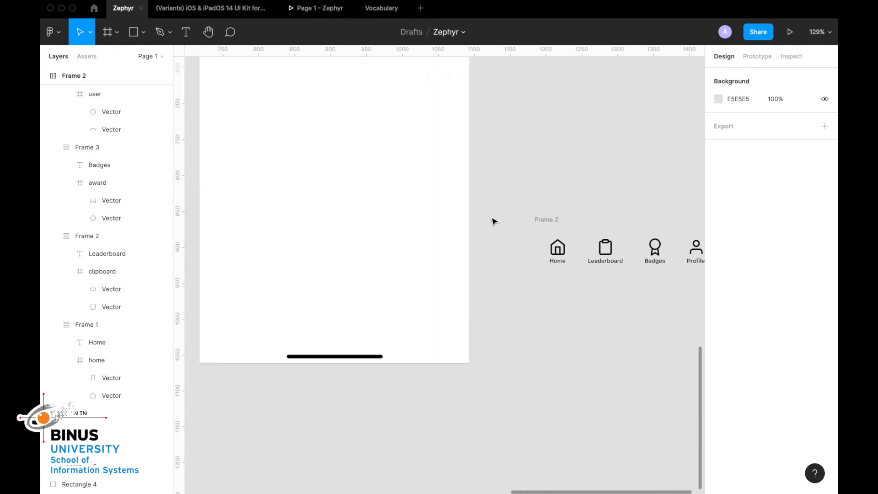
{"action": "right_click", "coordinate": [494, 216]}
{"action": "left_click", "coordinate": [551, 197]}
{"action": "left_click", "coordinate": [548, 221]}
{"action": "left_click_drag", "start_coordinate": [548, 221], "coordinate": [256, 296]}
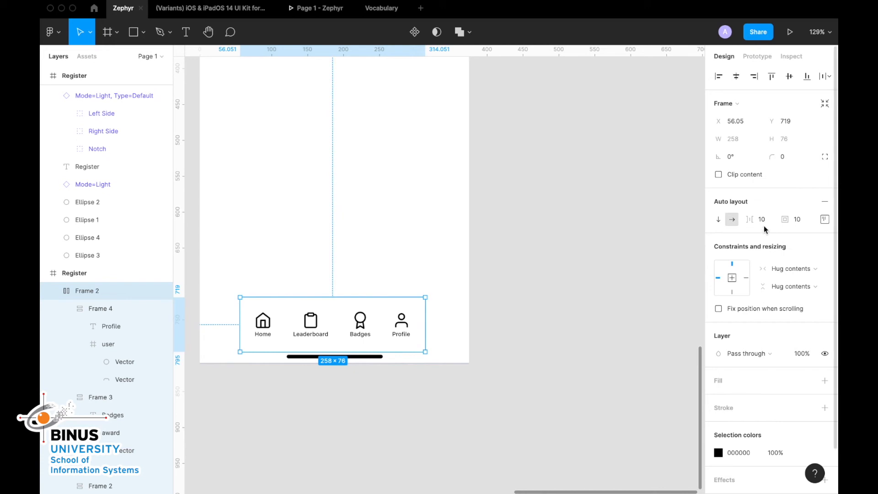
Increase the navigation bar's auto layout item spacing to 45 and centre the bar horizontally on the screen
{"action": "left_click_drag", "start_coordinate": [752, 221], "coordinate": [767, 221]}
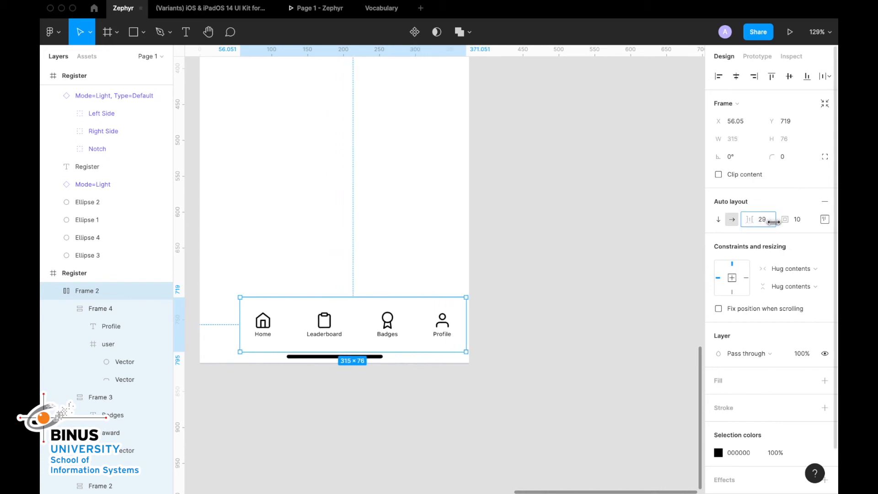
{"action": "left_click_drag", "start_coordinate": [390, 325], "coordinate": [374, 329]}
{"action": "left_click_drag", "start_coordinate": [750, 219], "coordinate": [763, 219]}
{"action": "left_click_drag", "start_coordinate": [457, 328], "coordinate": [446, 330]}
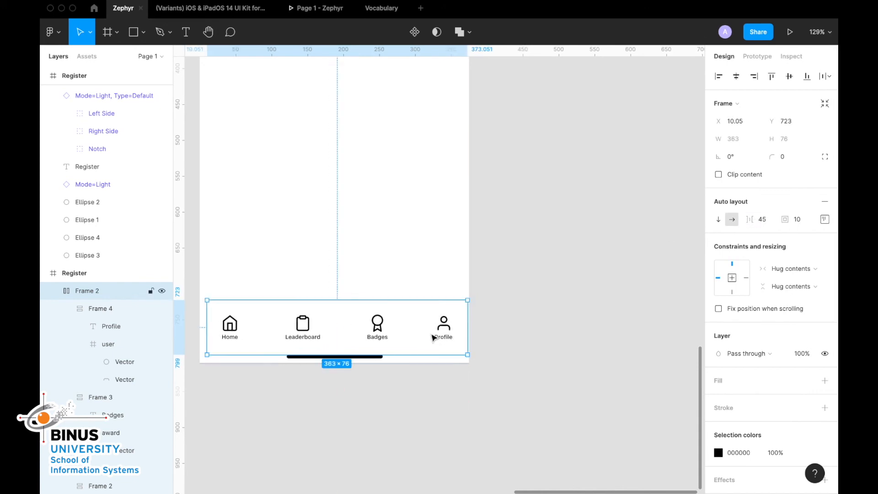
{"action": "scroll", "coordinate": [434, 337], "scroll_direction": "left", "scroll_amount": 2}
{"action": "left_click", "coordinate": [455, 404]}
{"action": "left_click_drag", "start_coordinate": [445, 345], "coordinate": [441, 345]}
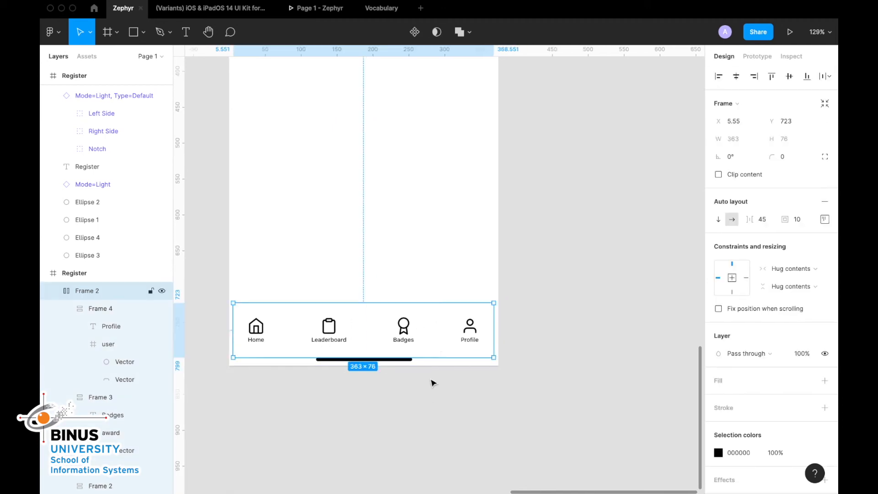
{"action": "left_click", "coordinate": [414, 402]}
{"action": "scroll", "coordinate": [414, 402], "scroll_direction": "left", "scroll_amount": 2}
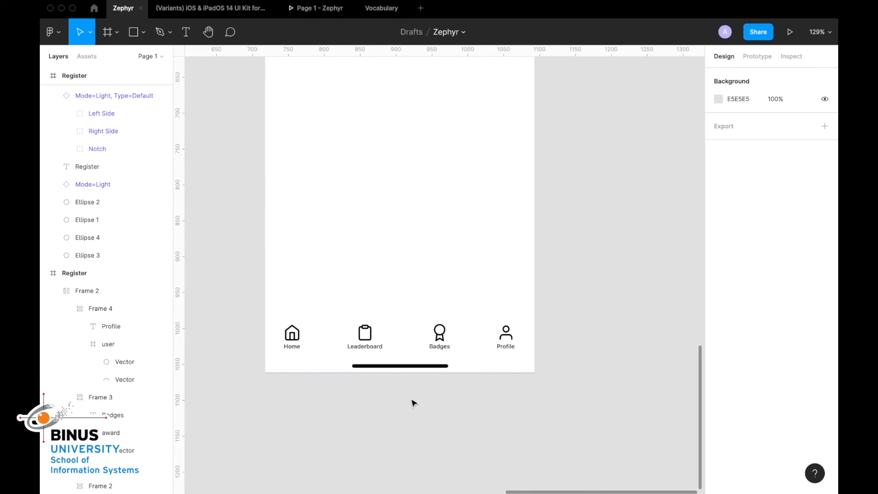
Draw a full-width rectangle about 375 × 94 over the navigation bar and send it to the back
{"action": "key", "text": "r"}
{"action": "mouse_move", "coordinate": [265, 305]}
{"action": "left_mouse_down"}
{"action": "mouse_move", "coordinate": [362, 345]}
{"action": "mouse_move", "coordinate": [519, 351]}
{"action": "mouse_move", "coordinate": [534, 372]}
{"action": "left_mouse_up"}
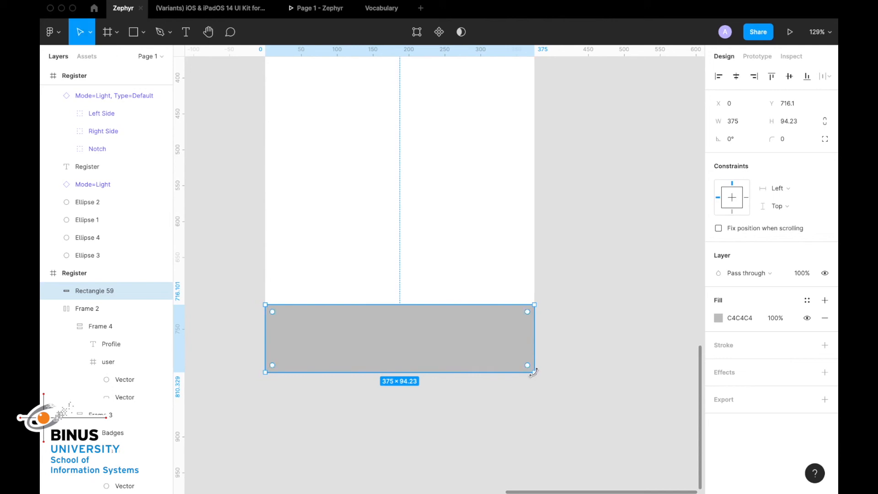
{"action": "key", "text": "super+alt+bracketleft"}
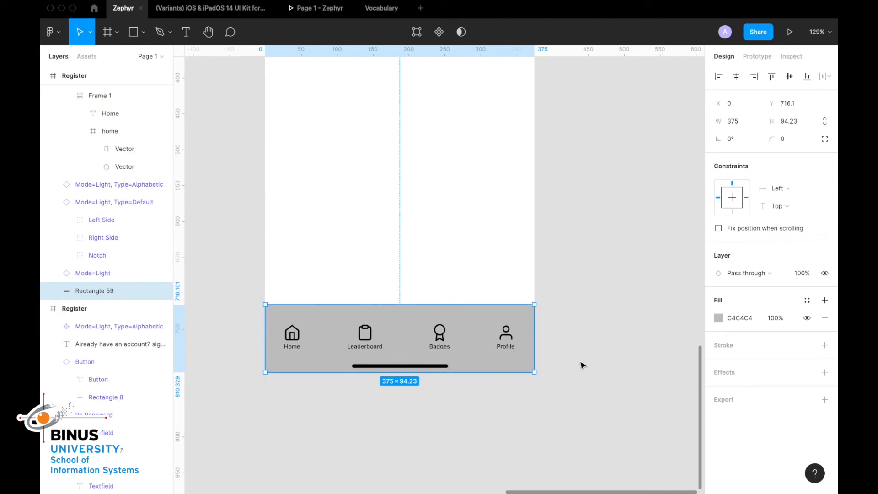
Set the fill of the rectangle behind the navigation items to white, FFFFFF
{"action": "left_click", "coordinate": [718, 318]}
{"action": "left_click", "coordinate": [611, 255]}
{"action": "left_click_drag", "start_coordinate": [611, 255], "coordinate": [554, 190]}
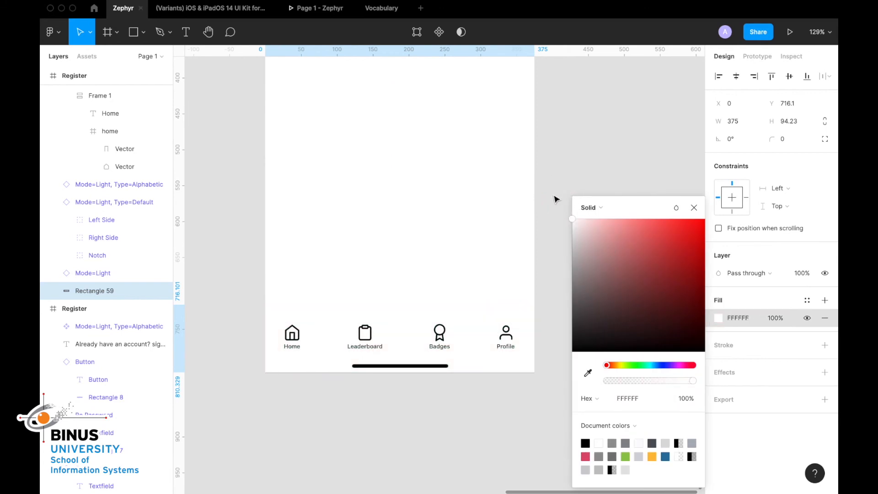
{"action": "left_click", "coordinate": [694, 208]}
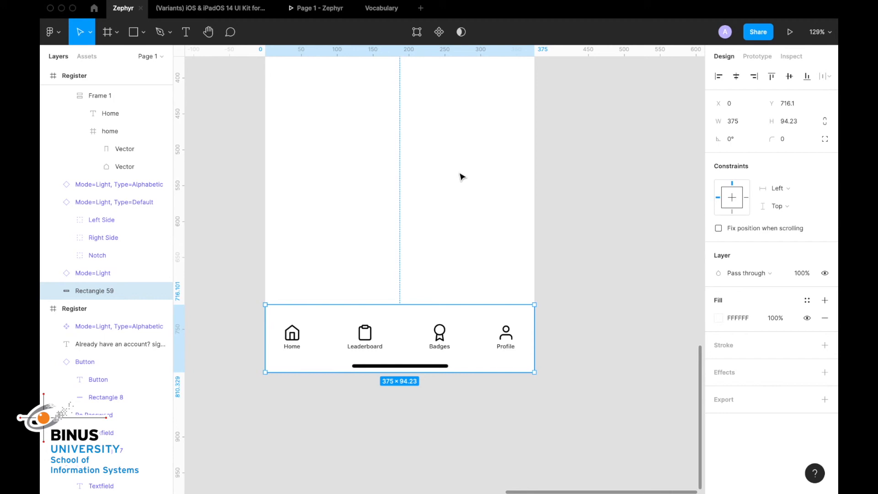
Add a drop shadow to the white rectangle with Y -5, blur 10 and 10% opacity
{"action": "left_click", "coordinate": [825, 371]}
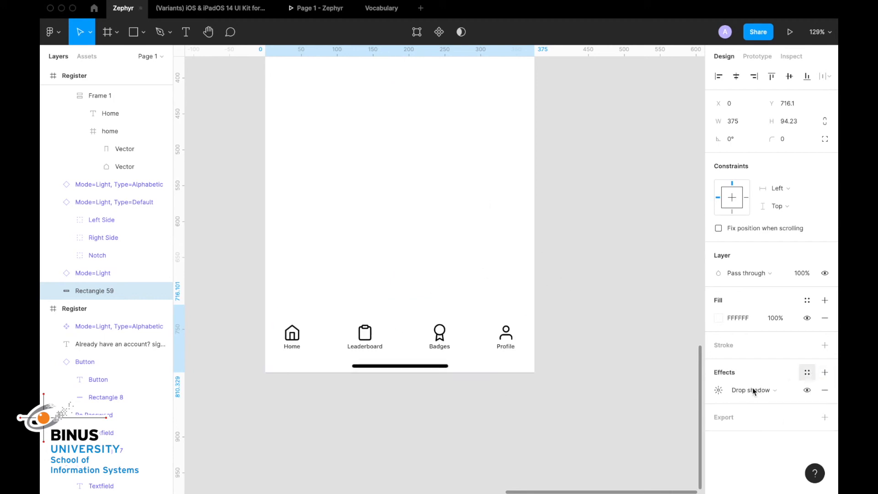
{"action": "left_click", "coordinate": [718, 389]}
{"action": "left_click", "coordinate": [608, 440]}
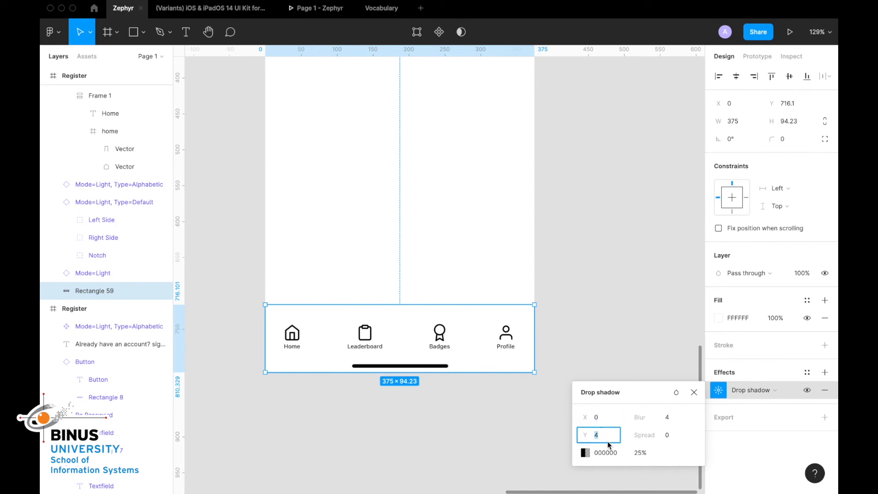
{"action": "type", "text": "-5"}
{"action": "left_click", "coordinate": [669, 418]}
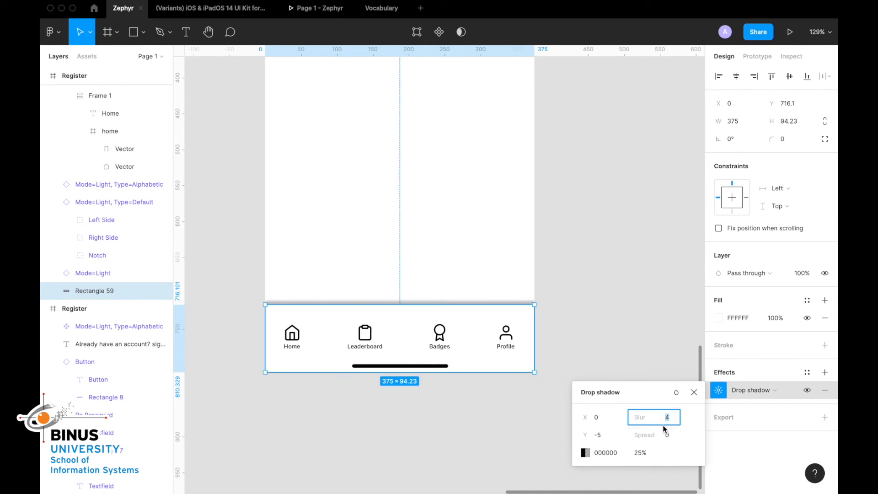
{"action": "left_click", "coordinate": [641, 453]}
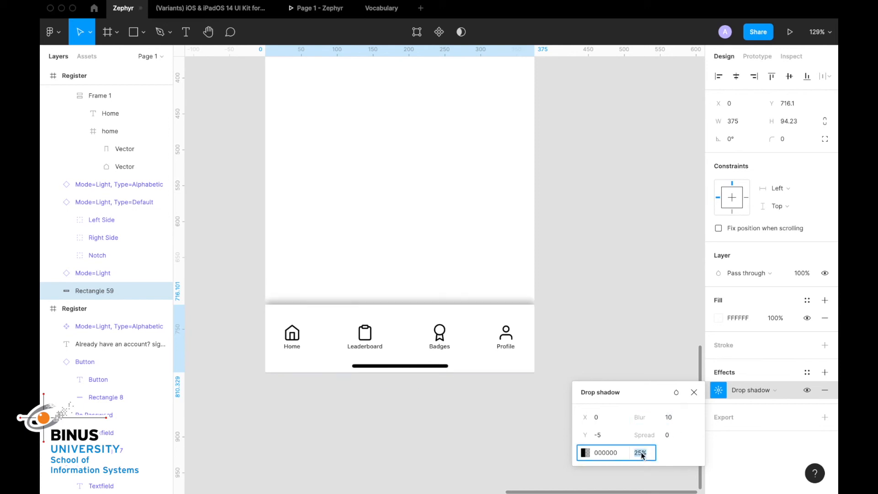
{"action": "key", "text": "Return"}
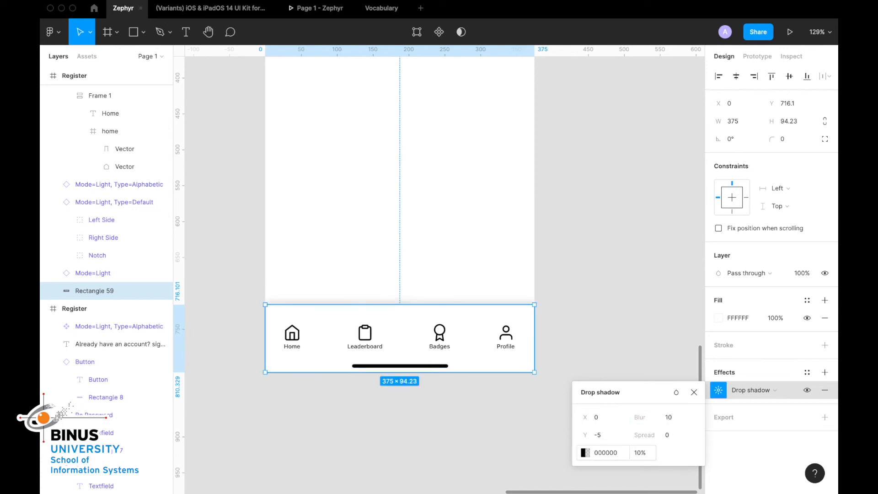
{"action": "left_click", "coordinate": [629, 323]}
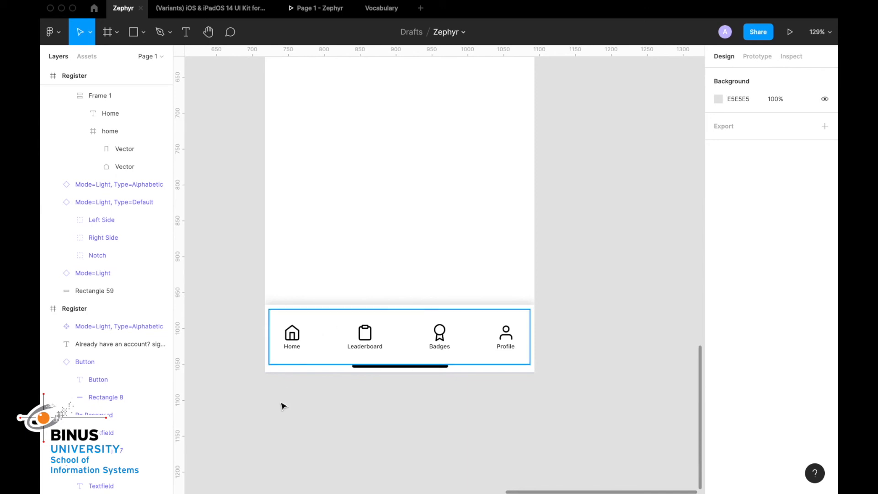
Turn the white rectangle and the navigation items into one component and open its name for editing
{"action": "left_click", "coordinate": [271, 312]}
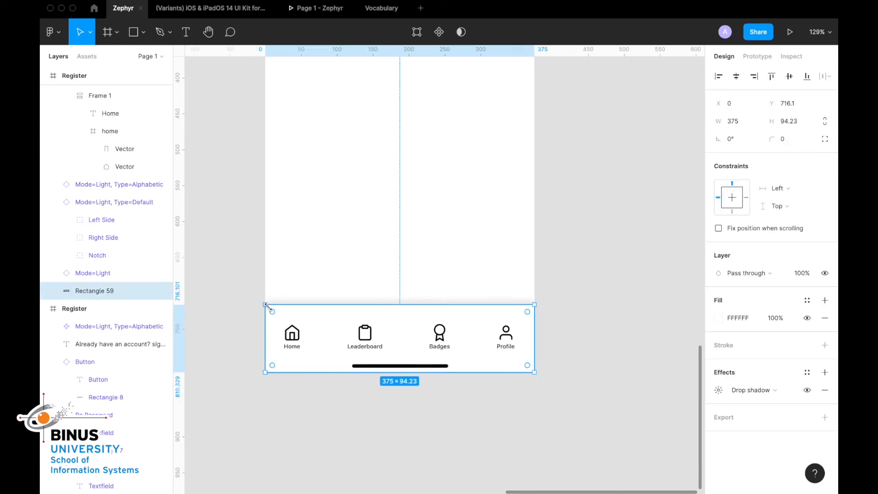
{"action": "left_click", "coordinate": [294, 349], "text": "shift"}
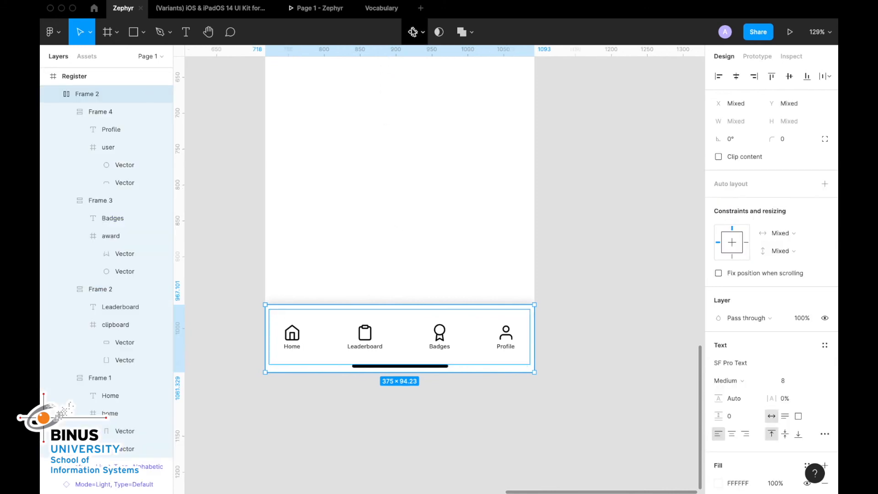
{"action": "key", "text": "super+alt+k"}
{"action": "scroll", "coordinate": [423, 266], "scroll_direction": "down", "scroll_amount": 5}
{"action": "scroll", "coordinate": [423, 266], "scroll_direction": "down", "scroll_amount": 3}
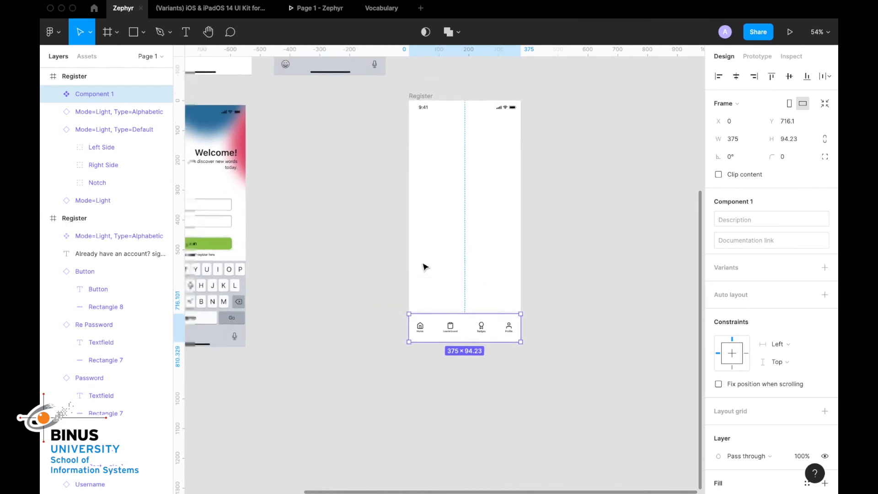
{"action": "scroll", "coordinate": [453, 297], "scroll_direction": "up", "scroll_amount": 2}
{"action": "left_click_drag", "start_coordinate": [494, 356], "coordinate": [361, 196]}
{"action": "key", "text": "super+r"}
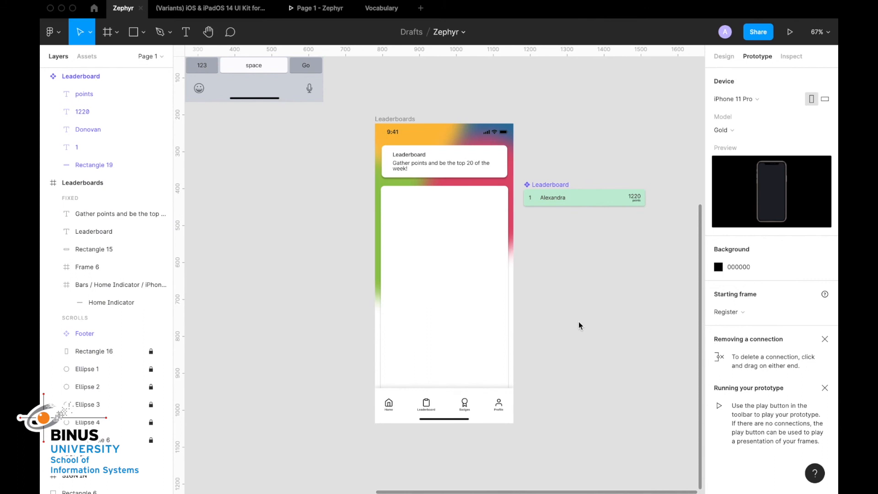
Place three stacked copies of the Leaderboard row component on the white panel of the Leaderboards screen
{"action": "scroll", "coordinate": [579, 326], "scroll_direction": "right", "scroll_amount": 2}
{"action": "scroll", "coordinate": [578, 326], "scroll_direction": "up", "scroll_amount": 1}
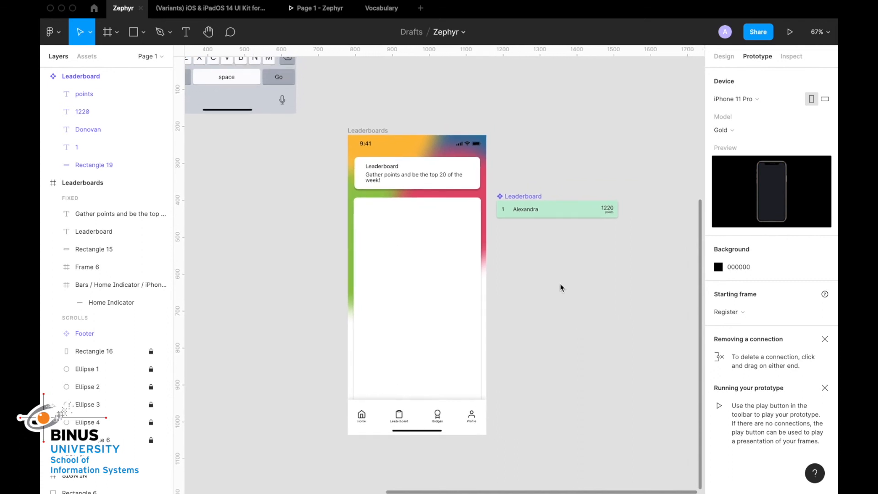
{"action": "scroll", "coordinate": [561, 288], "scroll_direction": "up", "scroll_amount": 3}
{"action": "left_click", "coordinate": [512, 175]}
{"action": "left_click", "coordinate": [457, 175]}
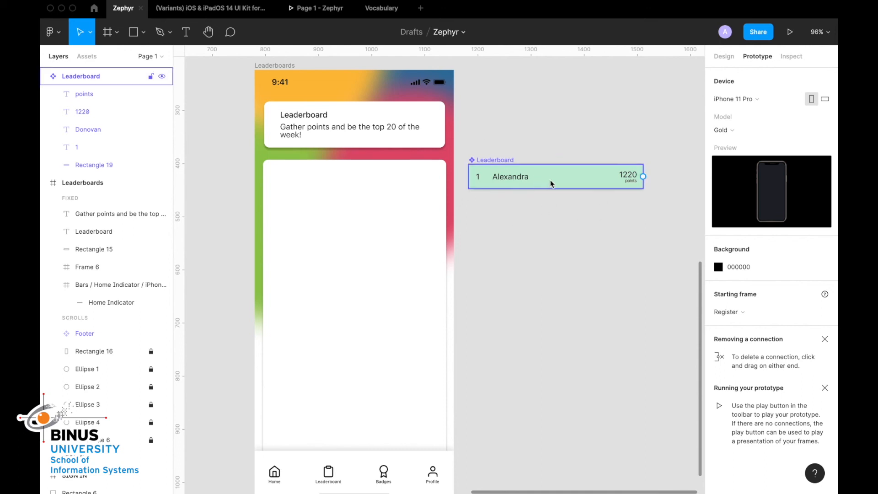
{"action": "left_click_drag", "start_coordinate": [550, 180], "coordinate": [341, 214]}
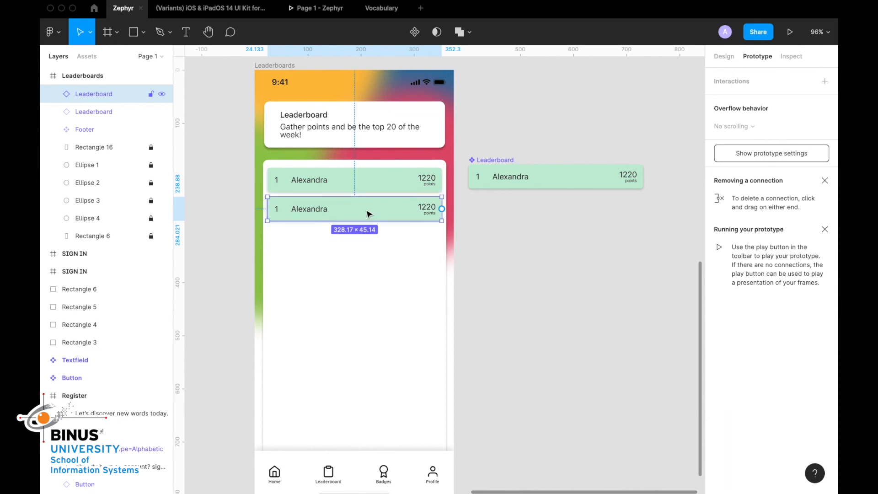
{"action": "left_click_drag", "start_coordinate": [370, 214], "coordinate": [368, 244]}
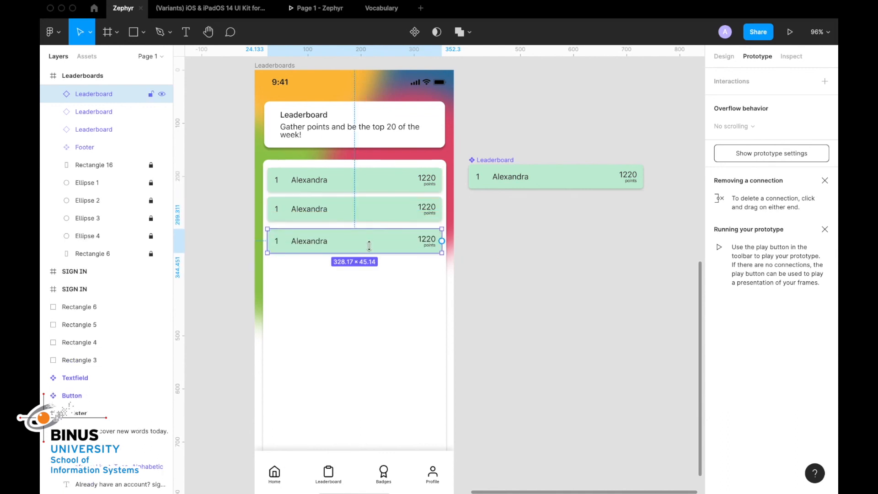
Duplicate the third leaderboard row seven more times down the panel and space all ten rows evenly
{"action": "key", "text": "super+d"}
{"action": "key", "text": "super+d"}
{"action": "key", "text": "super+d"}
{"action": "key", "text": "super+d"}
{"action": "key", "text": "super+d"}
{"action": "key", "text": "super+d"}
{"action": "key", "text": "super+d"}
{"action": "scroll", "coordinate": [402, 137], "scroll_direction": "down", "scroll_amount": 2}
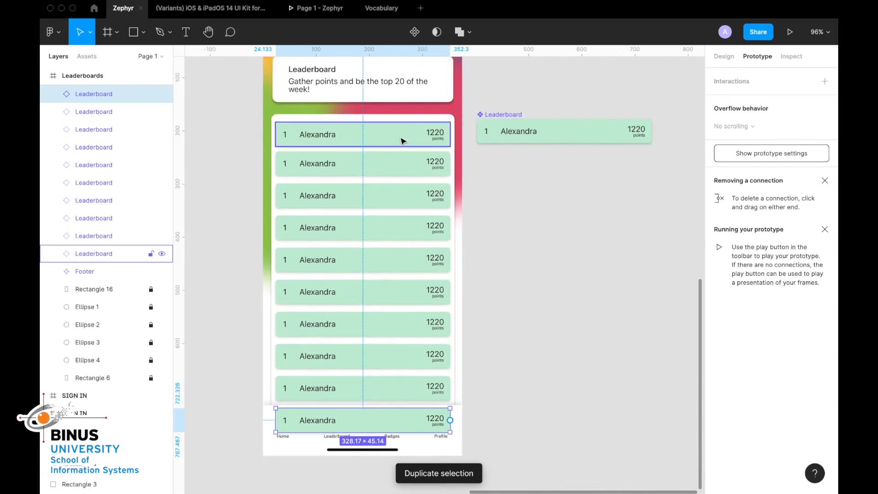
{"action": "left_click_drag", "start_coordinate": [411, 392], "coordinate": [365, 126]}
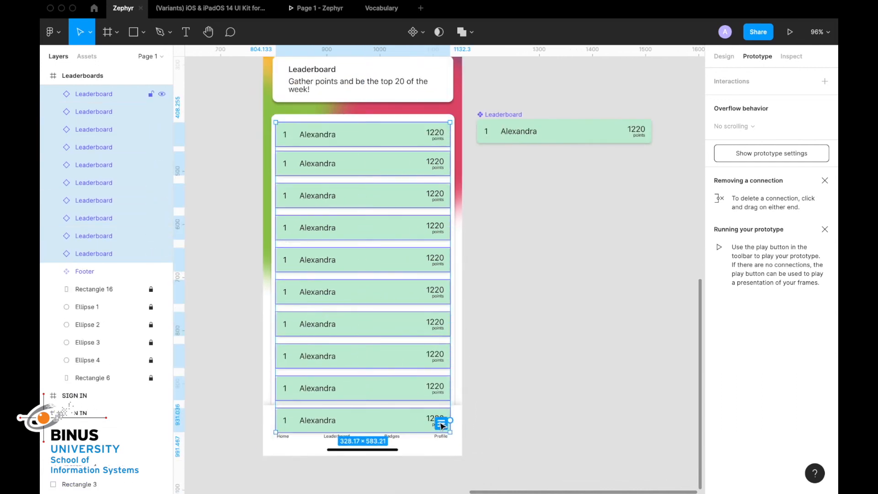
{"action": "left_click", "coordinate": [506, 361]}
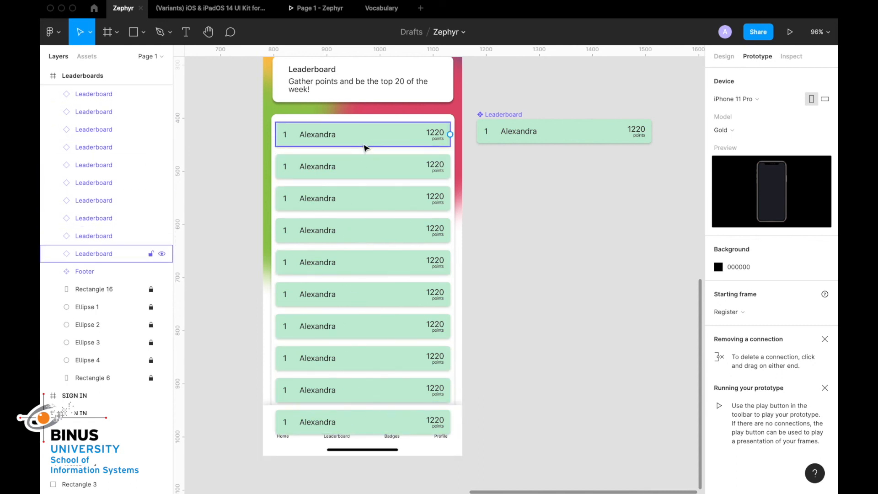
Wrap all ten leaderboard rows on the Leaderboards screen in a single frame
{"action": "left_click", "coordinate": [368, 421]}
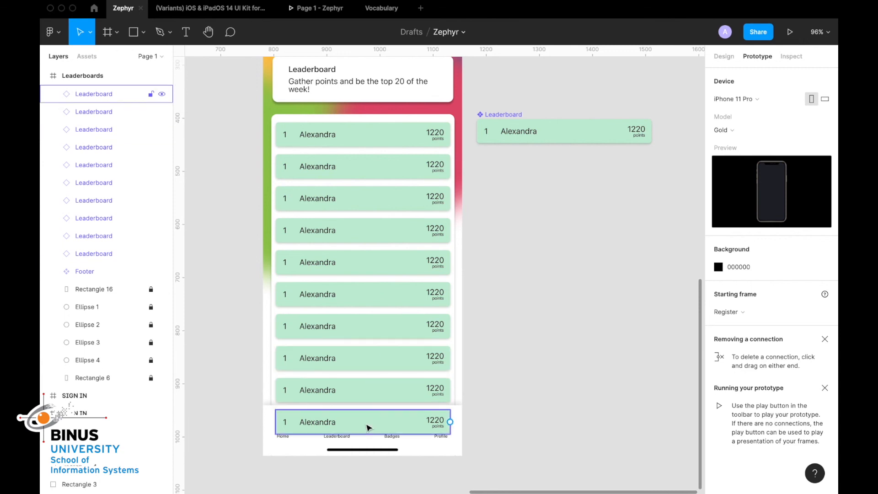
{"action": "left_click", "coordinate": [372, 389], "text": "shift"}
{"action": "left_click", "coordinate": [379, 360], "text": "shift"}
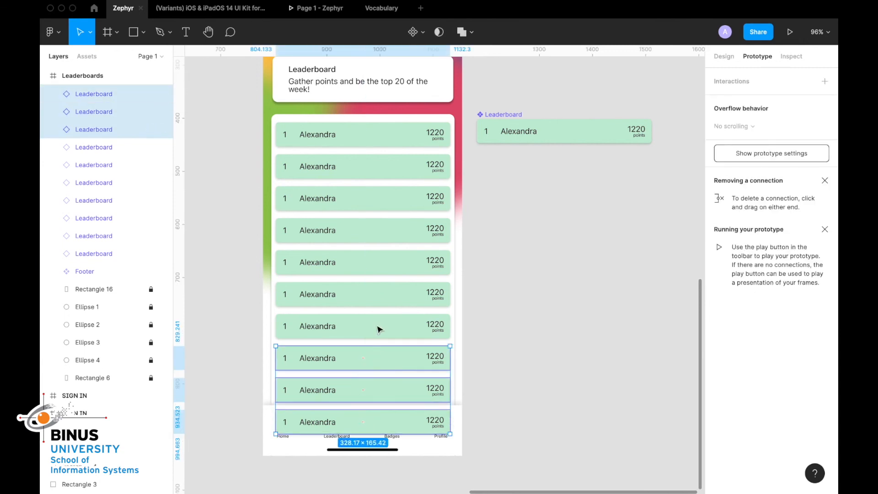
{"action": "left_click", "coordinate": [378, 327], "text": "shift"}
{"action": "left_click", "coordinate": [381, 299], "text": "shift"}
{"action": "left_click", "coordinate": [381, 264], "text": "shift"}
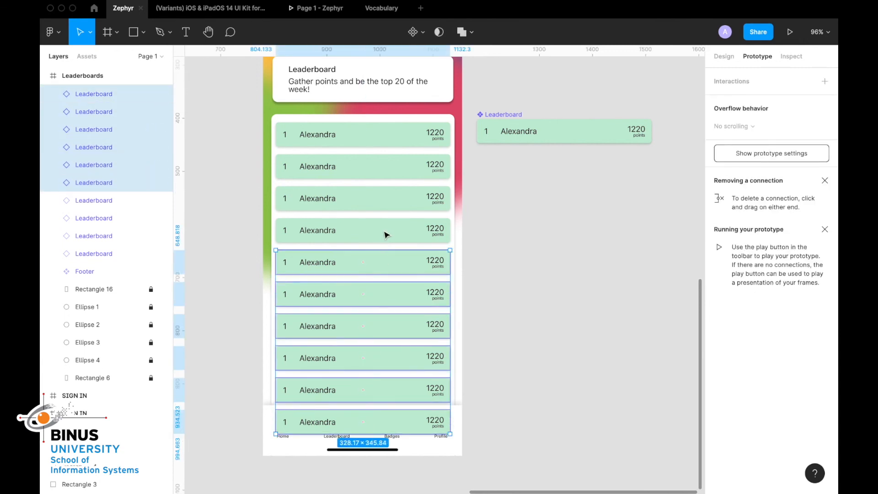
{"action": "left_click", "coordinate": [386, 230], "text": "shift"}
{"action": "left_click", "coordinate": [386, 198], "text": "shift"}
{"action": "left_click", "coordinate": [383, 170], "text": "shift"}
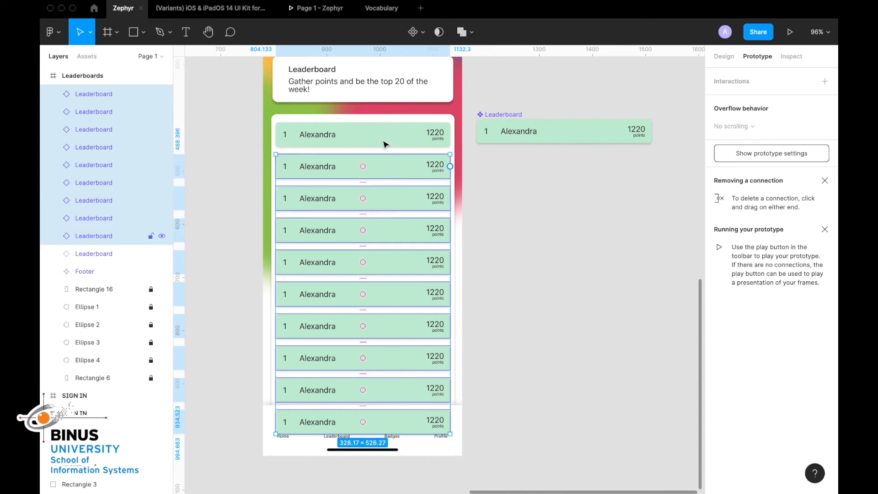
{"action": "left_click", "coordinate": [383, 141], "text": "shift"}
{"action": "right_click", "coordinate": [384, 144]}
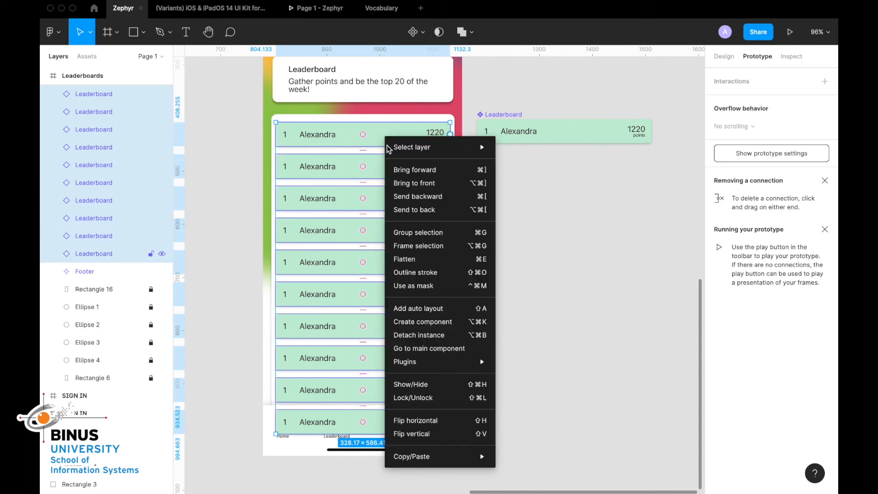
{"action": "left_click", "coordinate": [435, 245]}
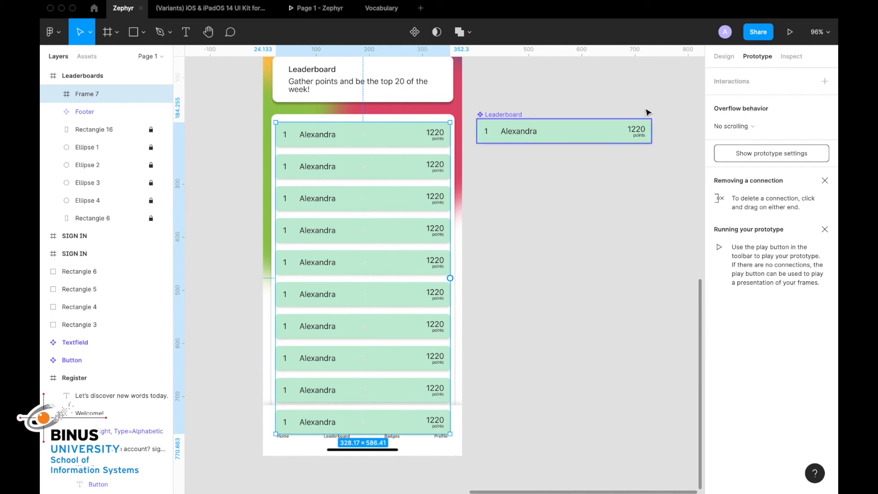
Turn on content clipping for the rows' frame and shorten it to 519 high so it ends above the footer
{"action": "left_click", "coordinate": [723, 58]}
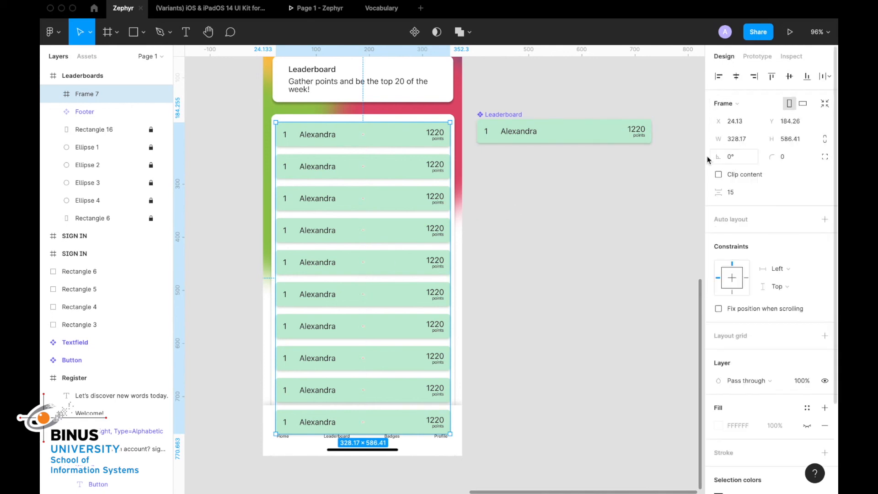
{"action": "left_click", "coordinate": [718, 175]}
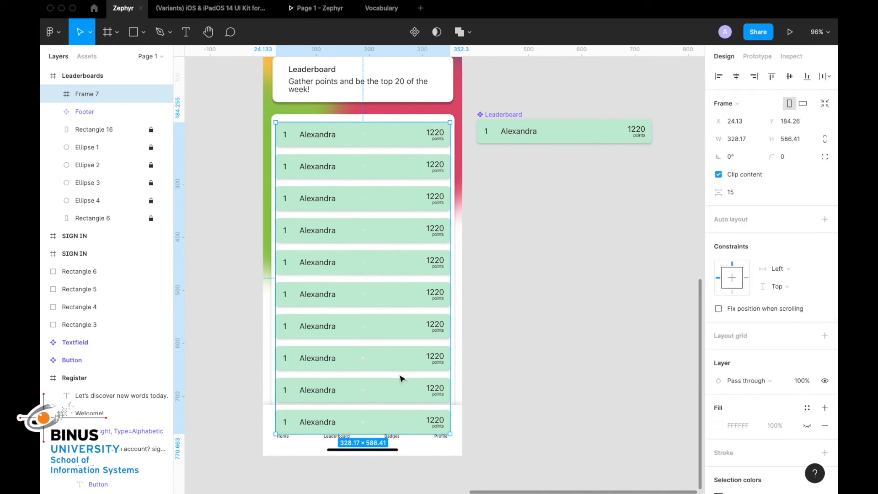
{"action": "left_click_drag", "start_coordinate": [352, 433], "coordinate": [353, 396]}
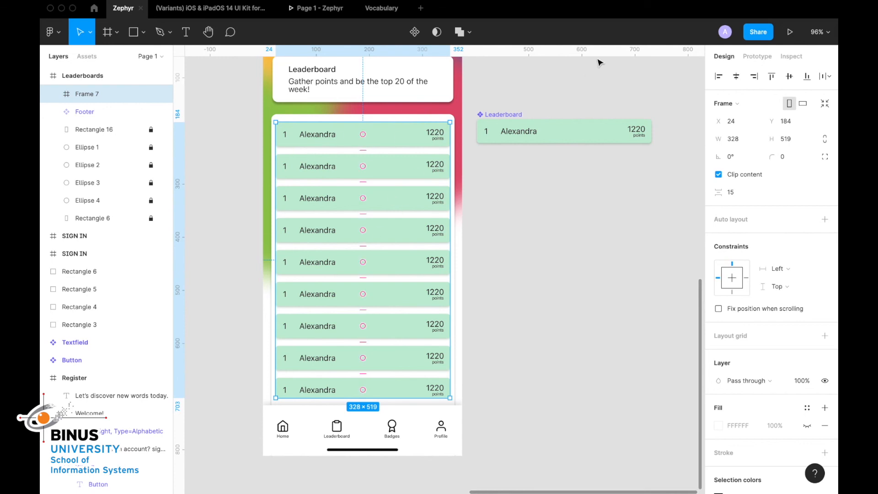
Set the overflow behavior of the leaderboard rows' frame to vertical scrolling
{"action": "left_click", "coordinate": [757, 59]}
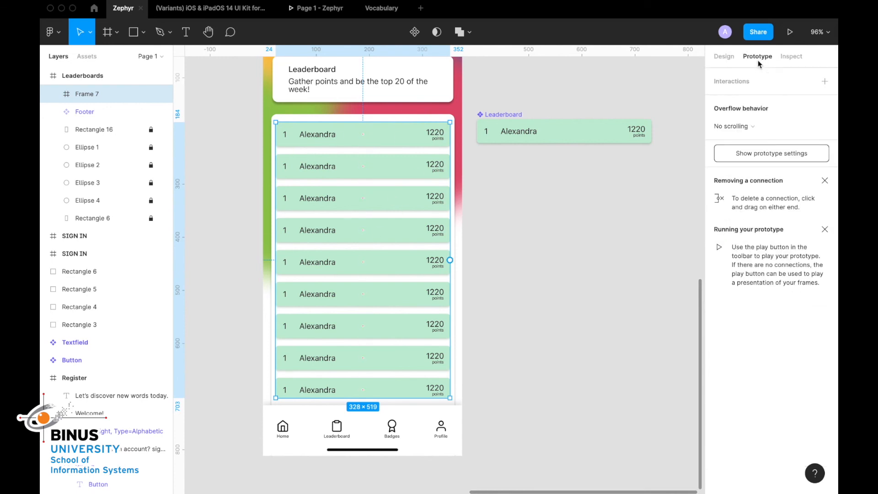
{"action": "left_click", "coordinate": [731, 126]}
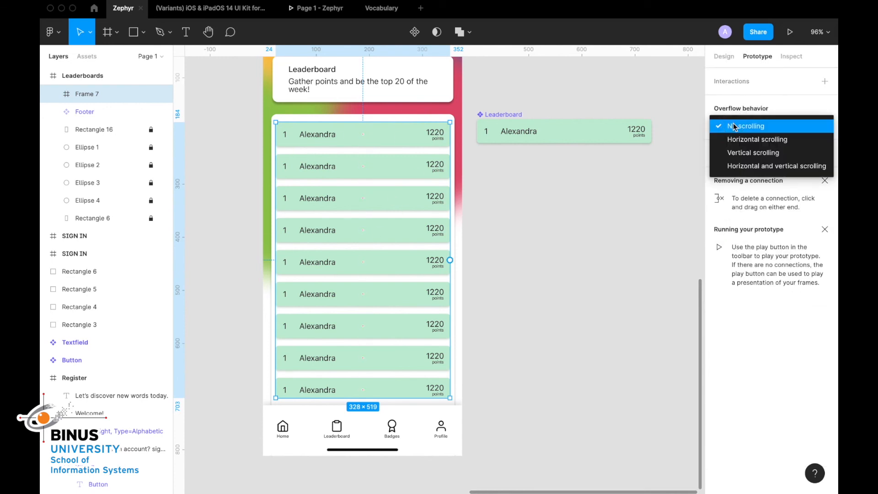
{"action": "left_click", "coordinate": [731, 154]}
{"action": "left_click", "coordinate": [624, 214]}
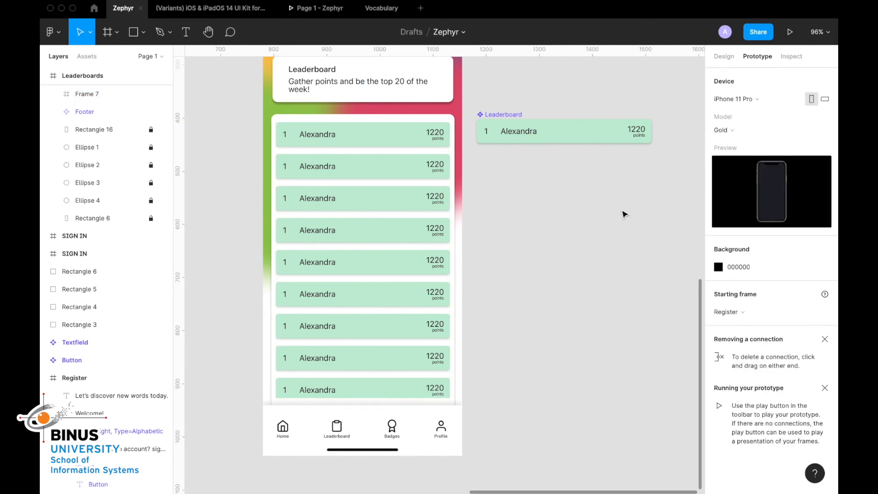
Move the prototype's starting point from the Register screen to the Leaderboards screen
{"action": "scroll", "coordinate": [560, 164], "scroll_direction": "up", "scroll_amount": 2}
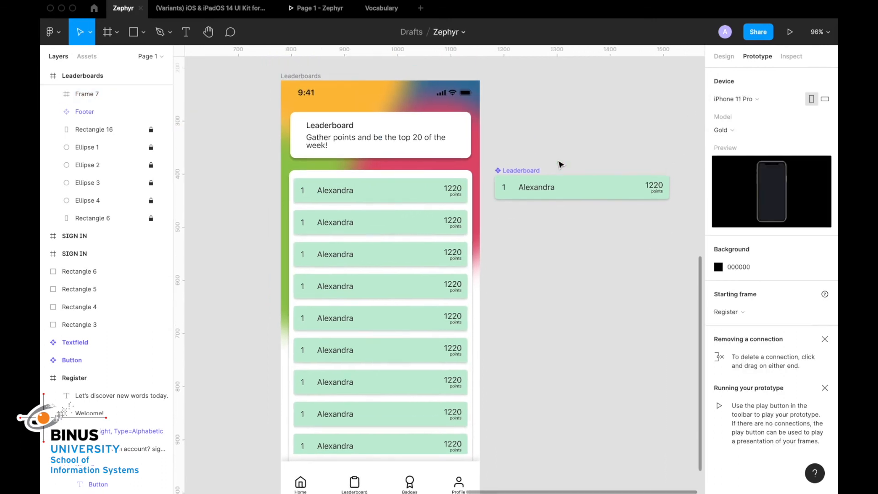
{"action": "scroll", "coordinate": [560, 165], "scroll_direction": "down", "scroll_amount": 5}
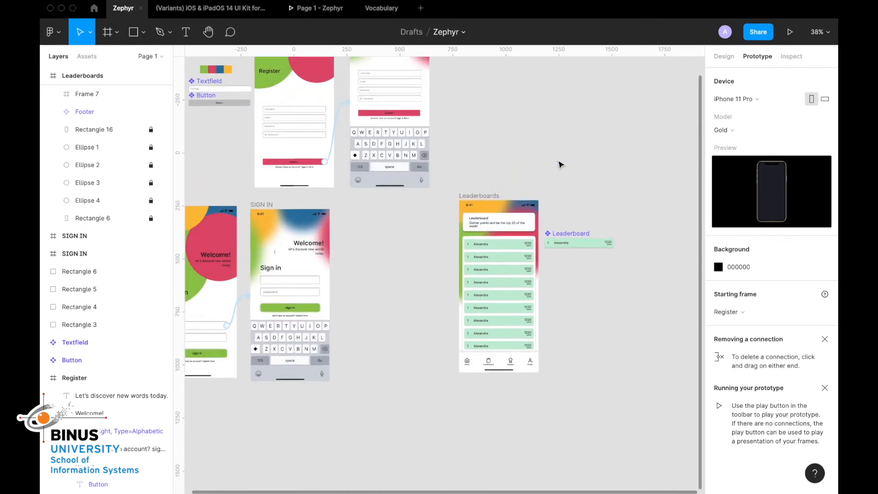
{"action": "scroll", "coordinate": [321, 108], "scroll_direction": "up", "scroll_amount": 2}
{"action": "left_click_drag", "start_coordinate": [310, 67], "coordinate": [517, 256]}
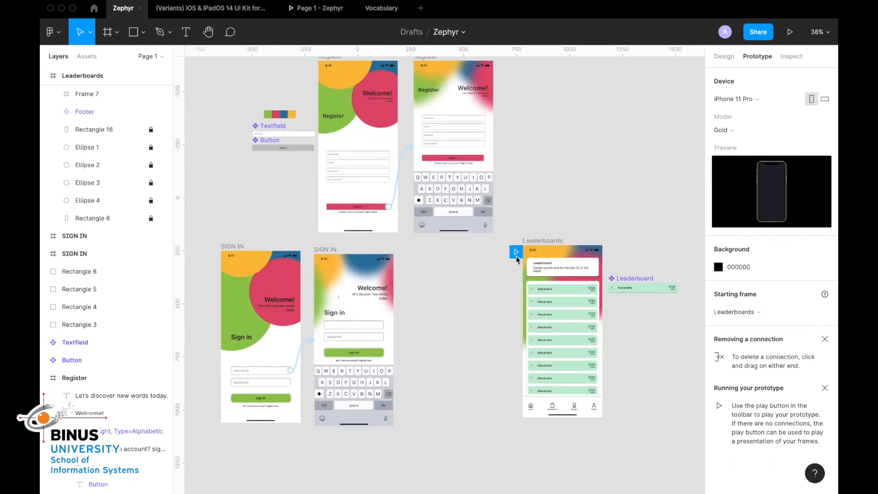
Play the prototype from the Leaderboards screen and test scrolling through the list of ranking rows
{"action": "left_click", "coordinate": [516, 252]}
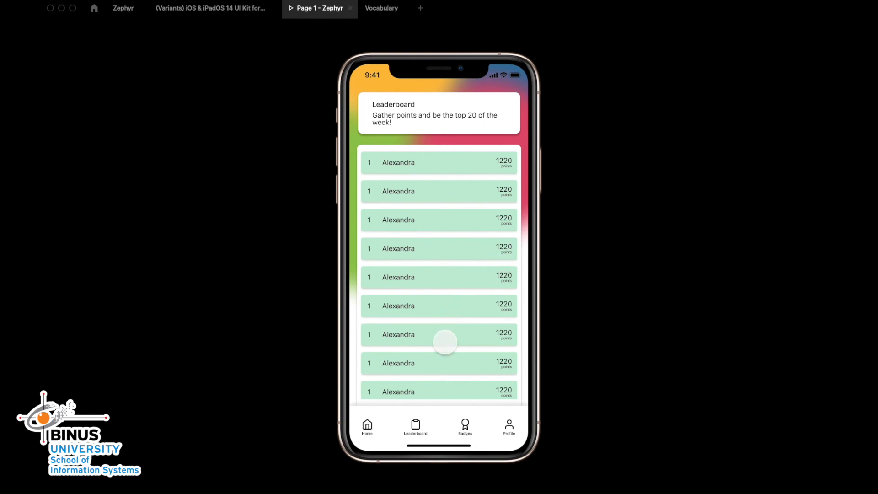
{"action": "scroll", "coordinate": [445, 342], "scroll_direction": "down", "scroll_amount": 3}
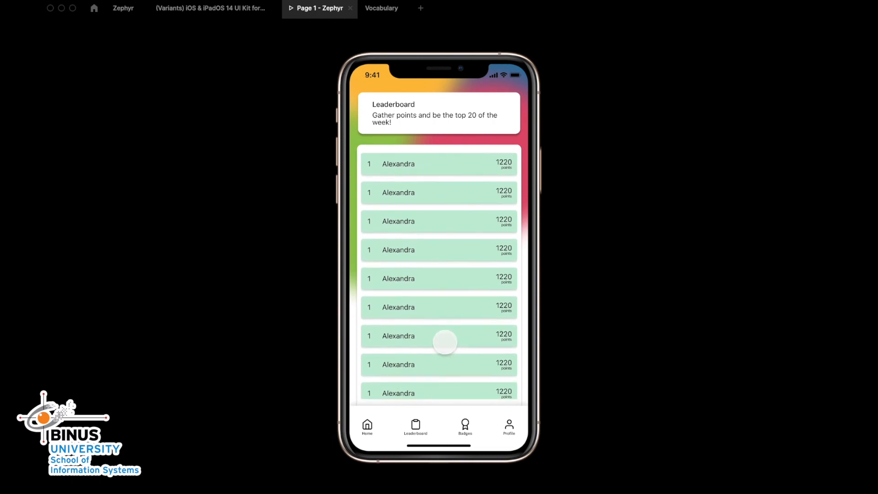
{"action": "scroll", "coordinate": [445, 342], "scroll_direction": "down", "scroll_amount": 5}
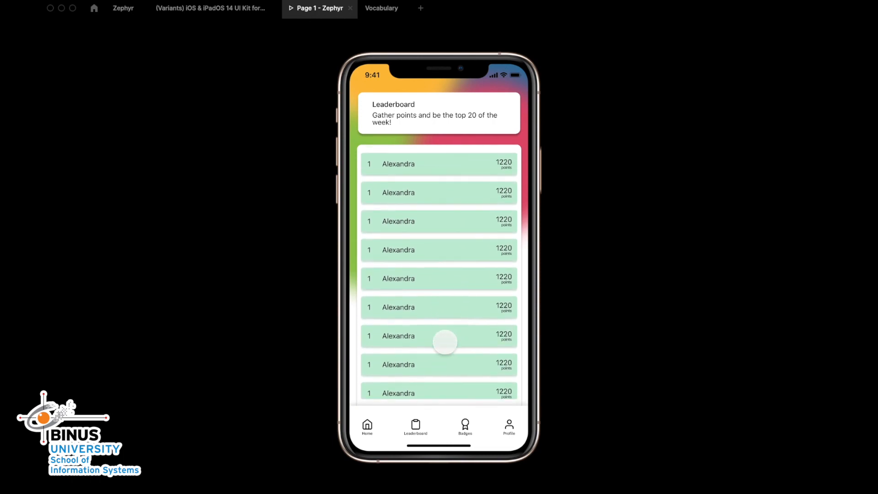